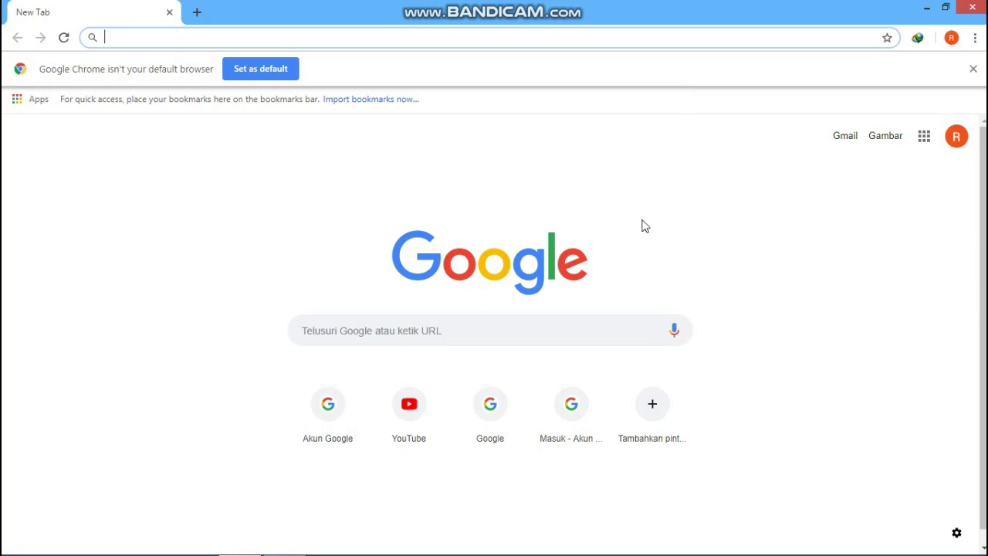
Step: Search Google for 'google classroom' using the suggested query
click(388, 328)
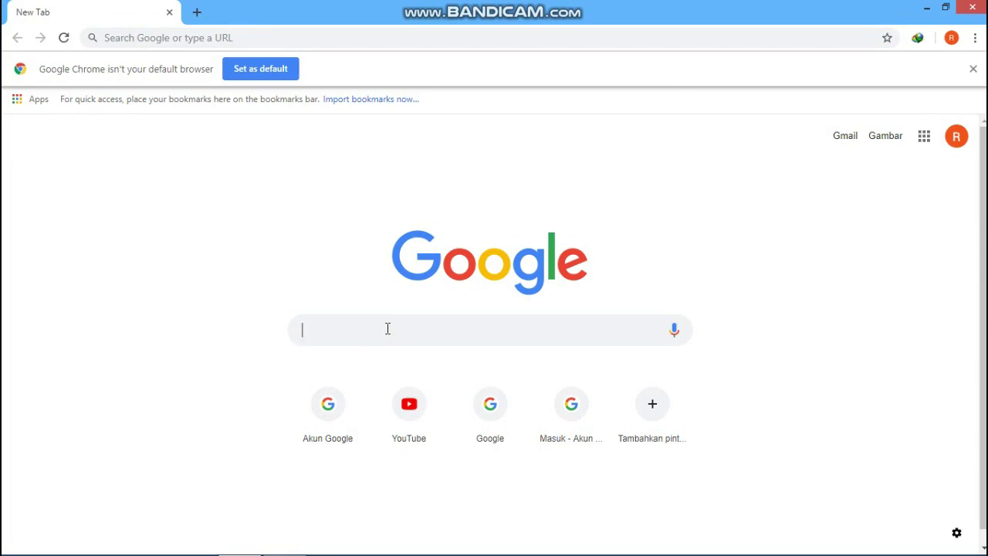
text(googl)
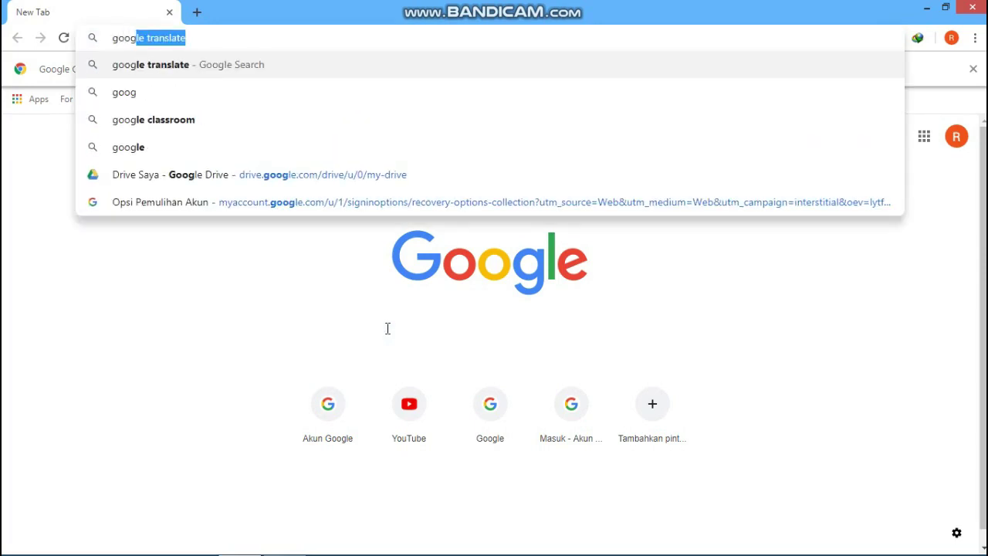
text(e)
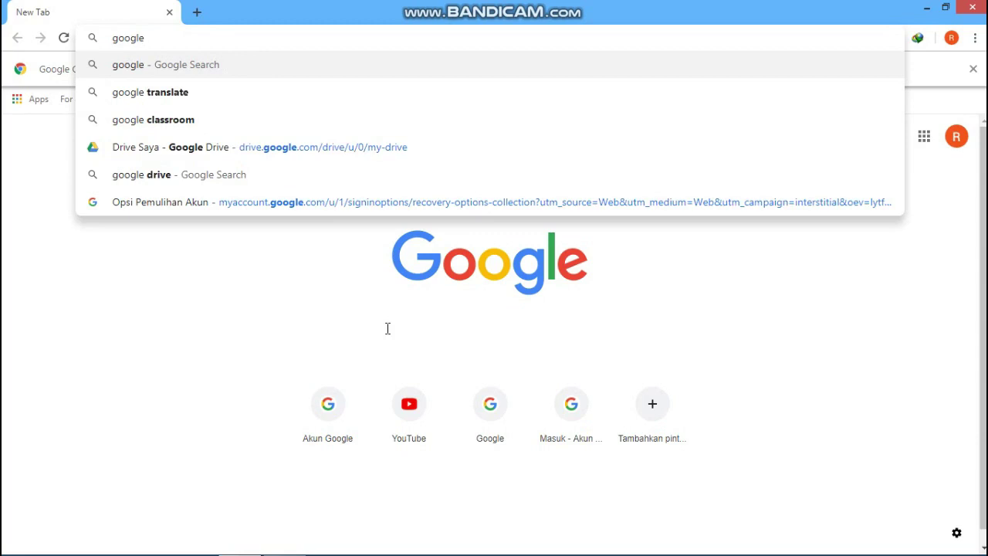
text(class)
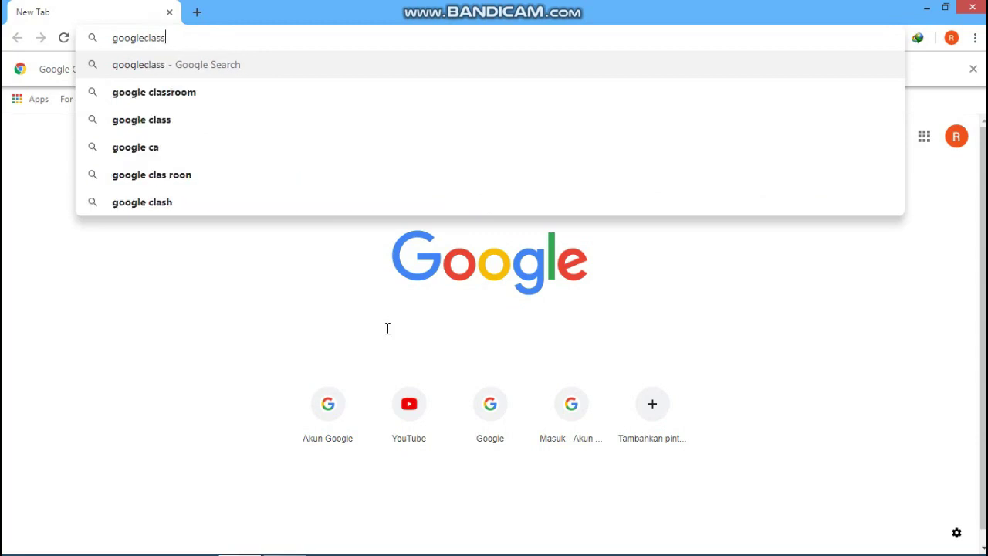
text(roo)
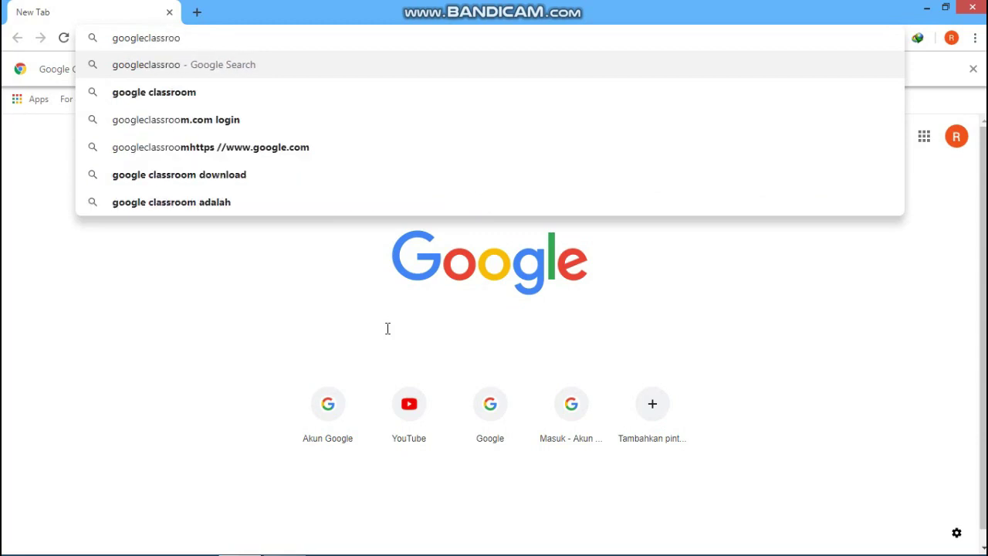
text(m)
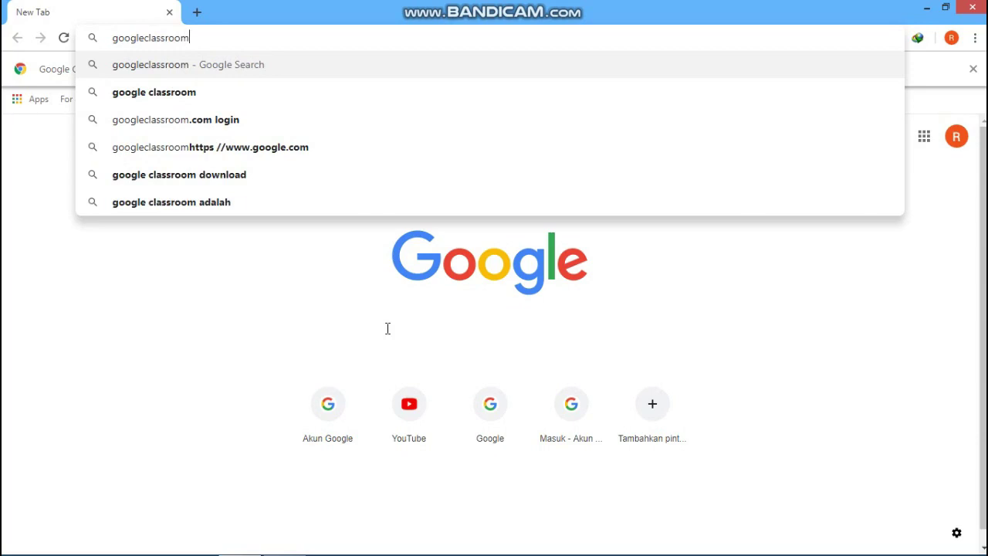
key(Left)
key(Left)
click(216, 94)
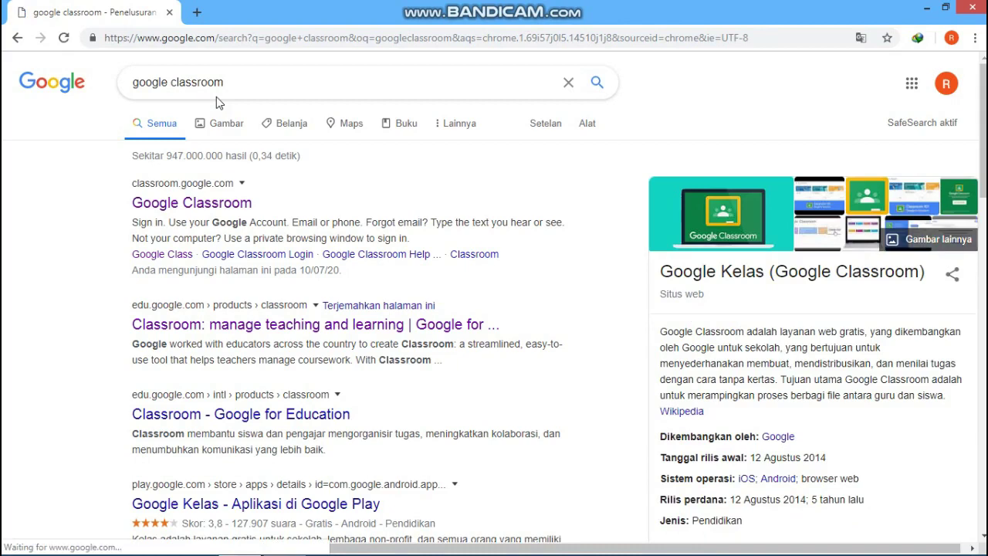
Step: Open the Google Classroom result and choose to sign in with another account from its welcome dialog
click(189, 206)
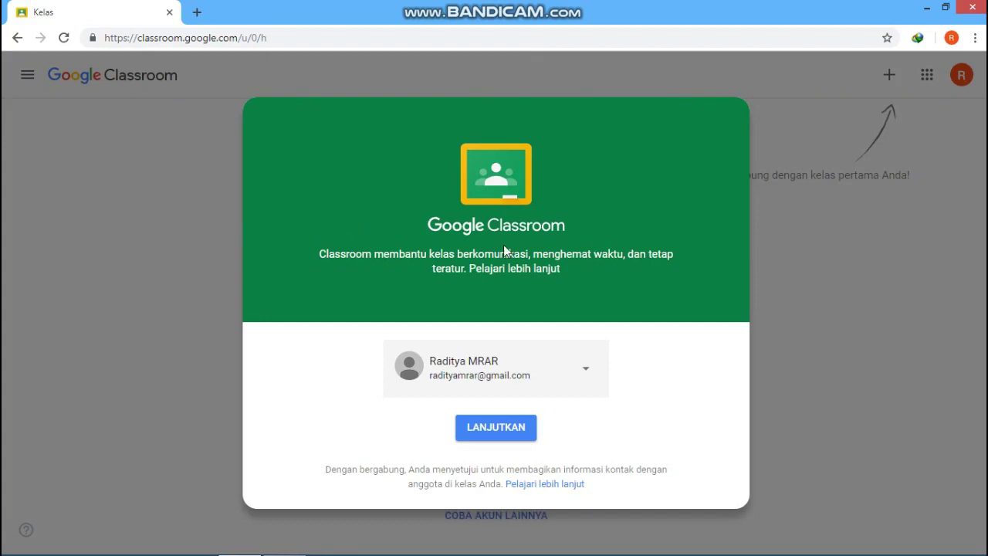
click(584, 370)
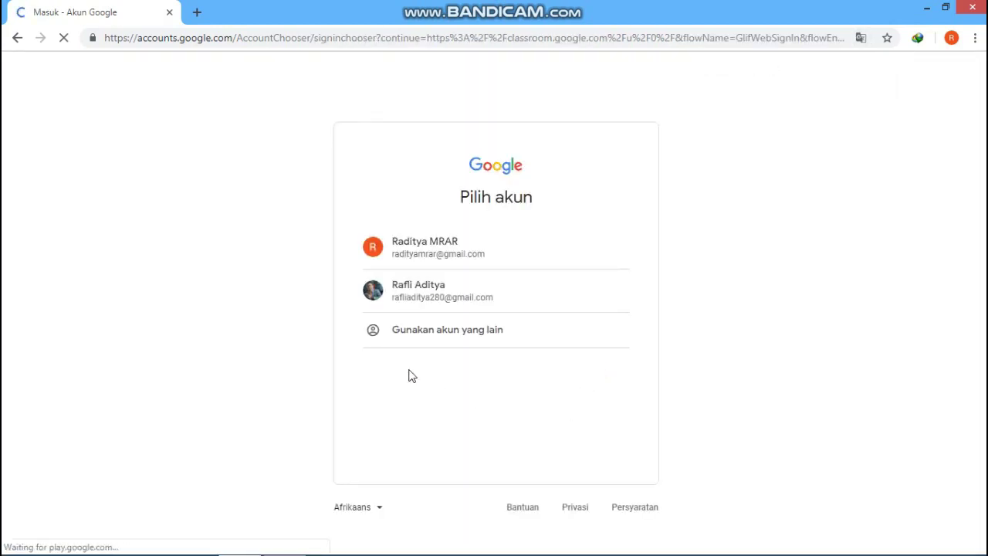
click(469, 334)
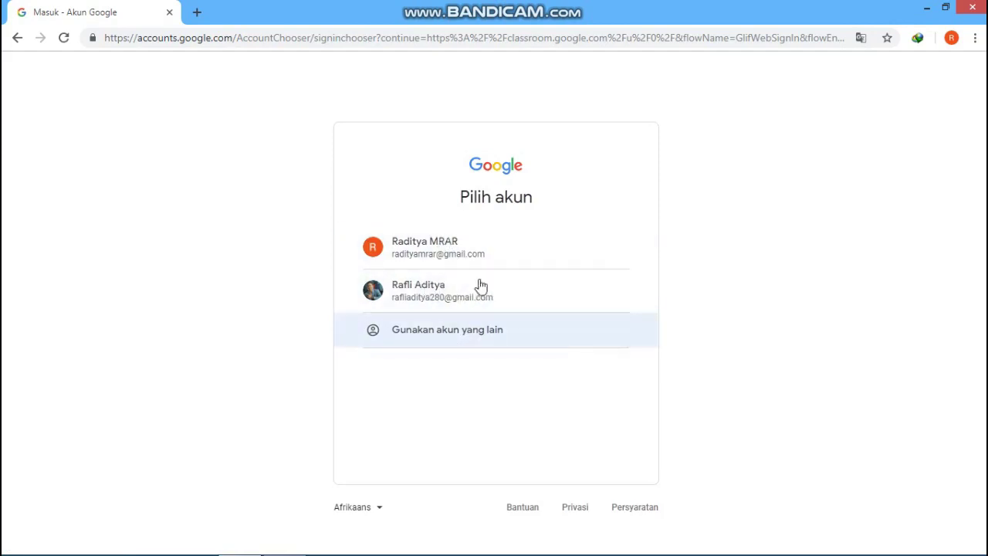
Step: Replace the prefilled address with the other account's e-mail and submit it with Berikutnya
click(462, 338)
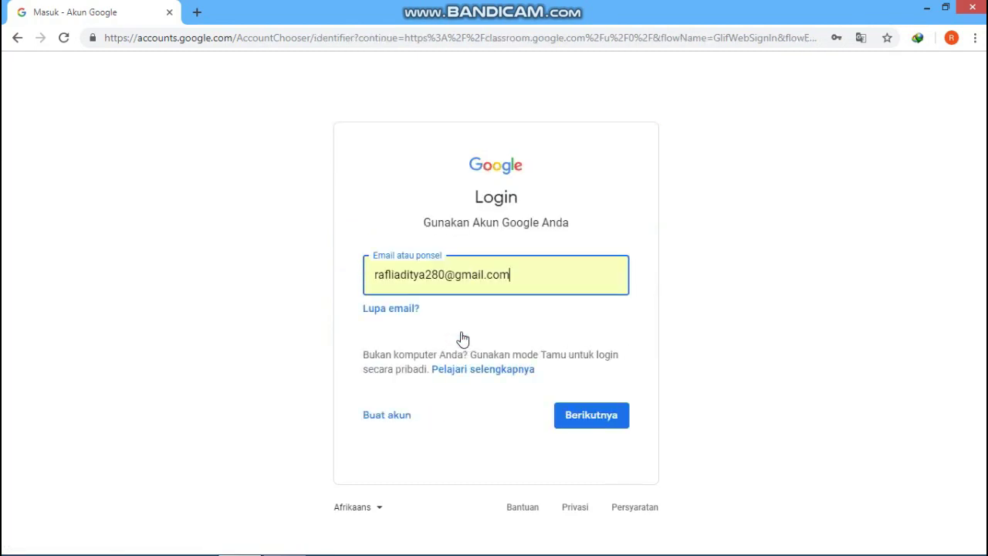
click(523, 274)
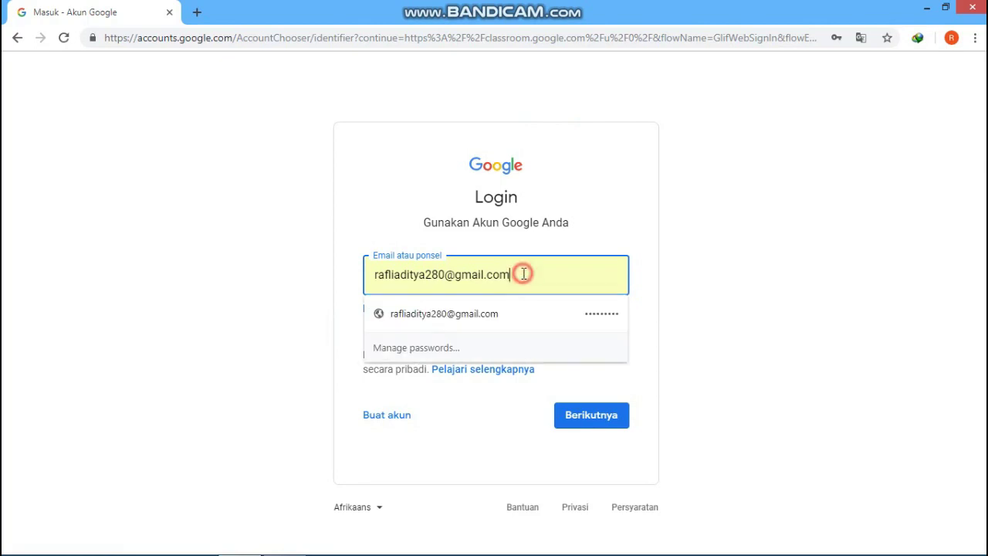
key(BackSpace)
key(BackSpace)
key(BackSpace)
key(BackSpace)
key(BackSpace)
key(BackSpace)
key(BackSpace)
key(BackSpace)
key(BackSpace)
key(BackSpace)
key(BackSpace)
key(BackSpace)
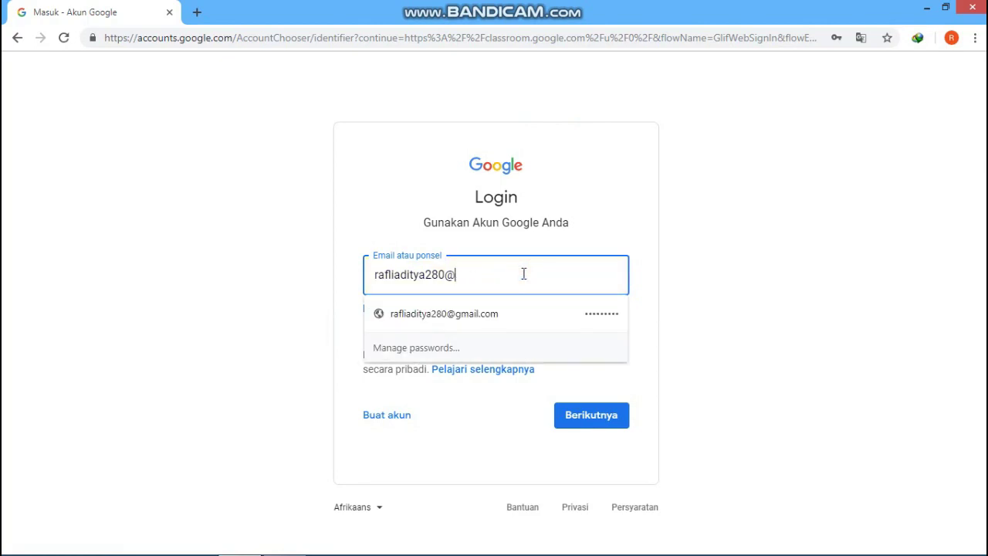
key(BackSpace)
key(BackSpace)
key(BackSpace)
key(BackSpace)
key(BackSpace)
key(BackSpace)
key(BackSpace)
key(BackSpace)
key(BackSpace)
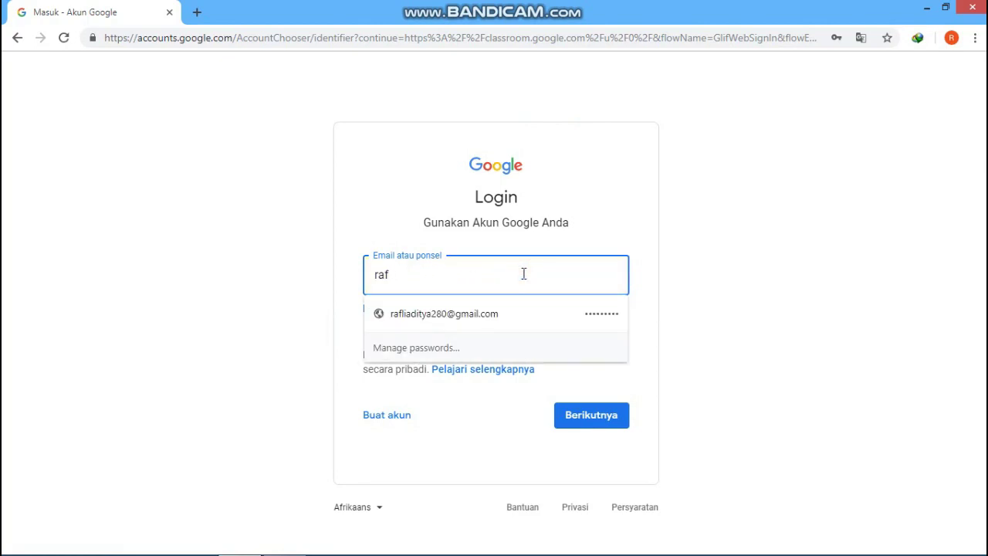
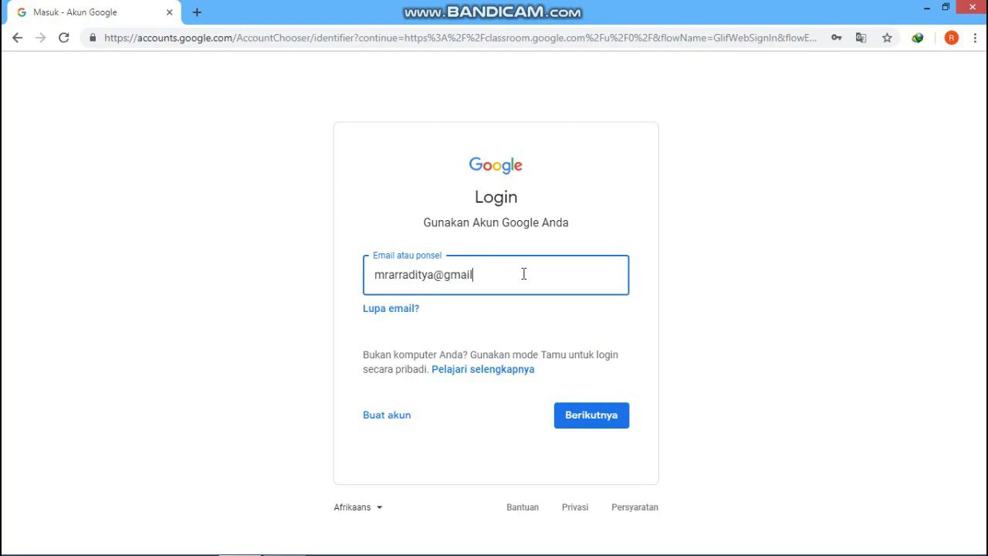
click(580, 421)
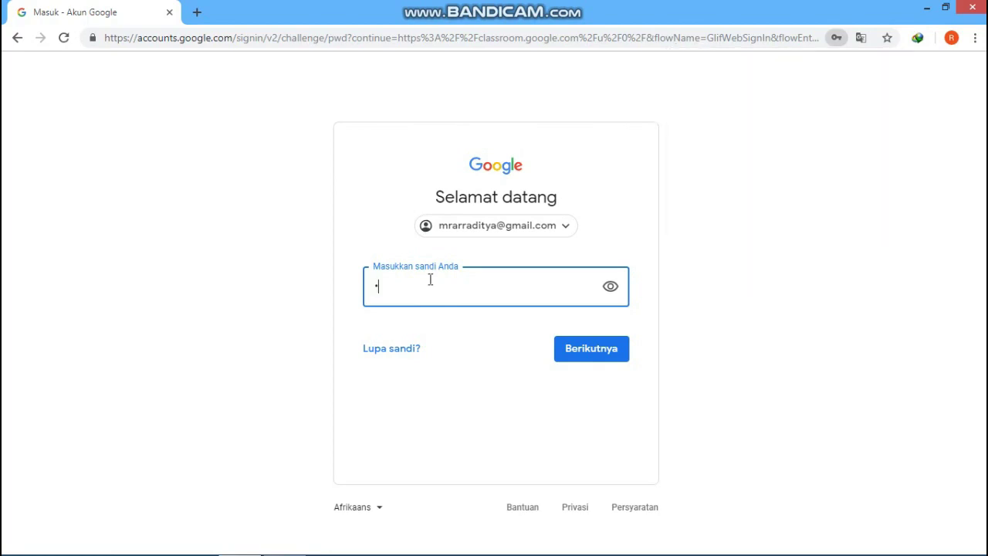
Step: Enter the account password, sign in, and confirm the recovery-settings prompt with KONFIRMASI
text(••••••••••)
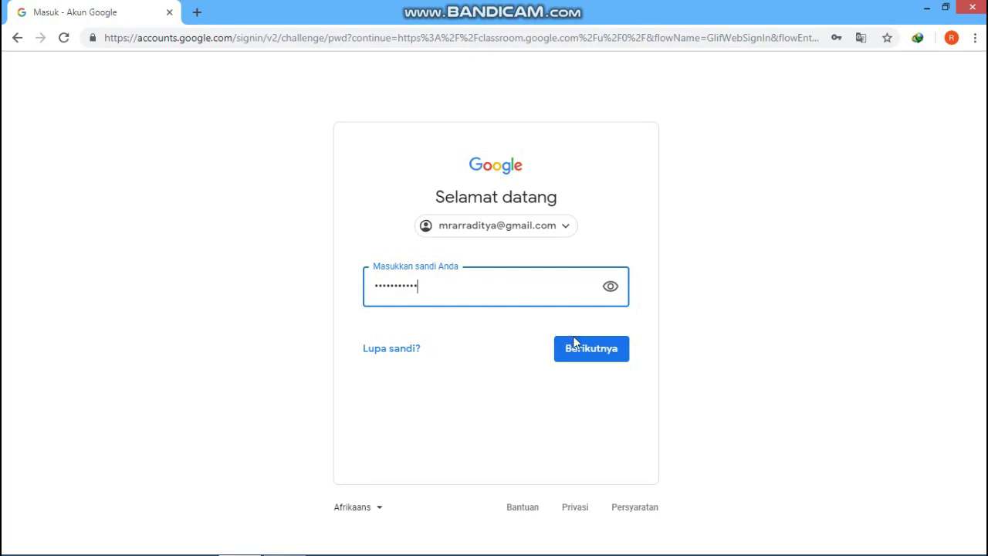
click(584, 349)
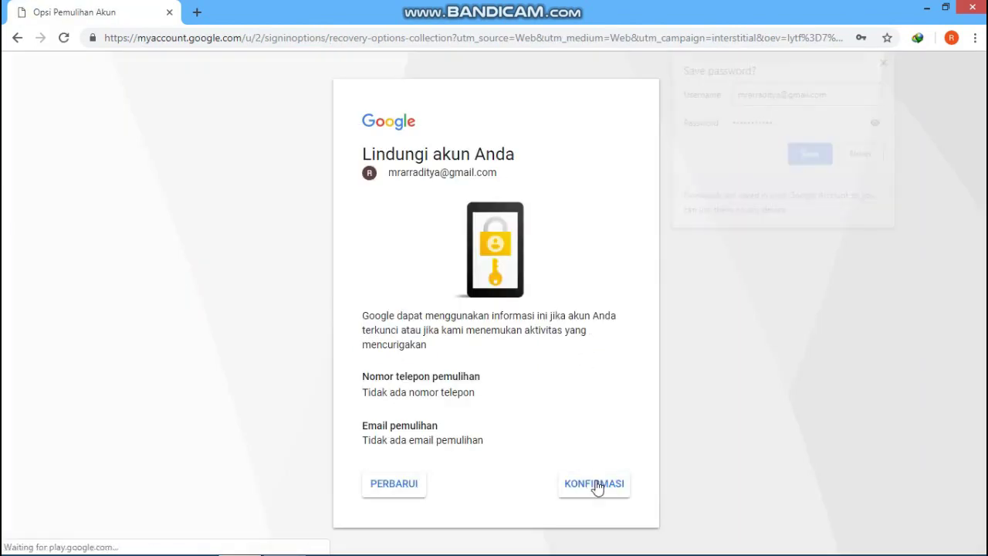
click(599, 495)
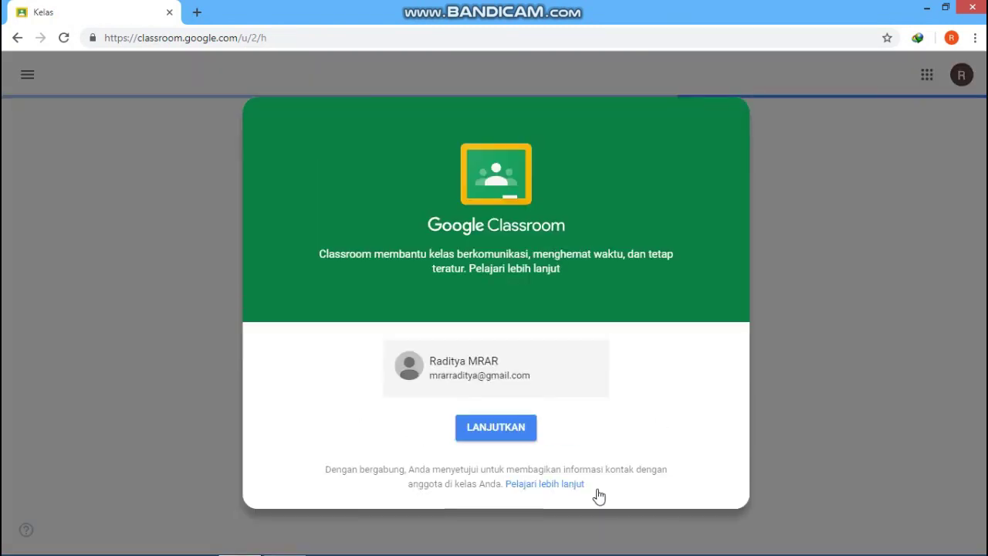
Step: Select the newly signed-in account in the chooser and continue with LANJUTKAN
click(584, 376)
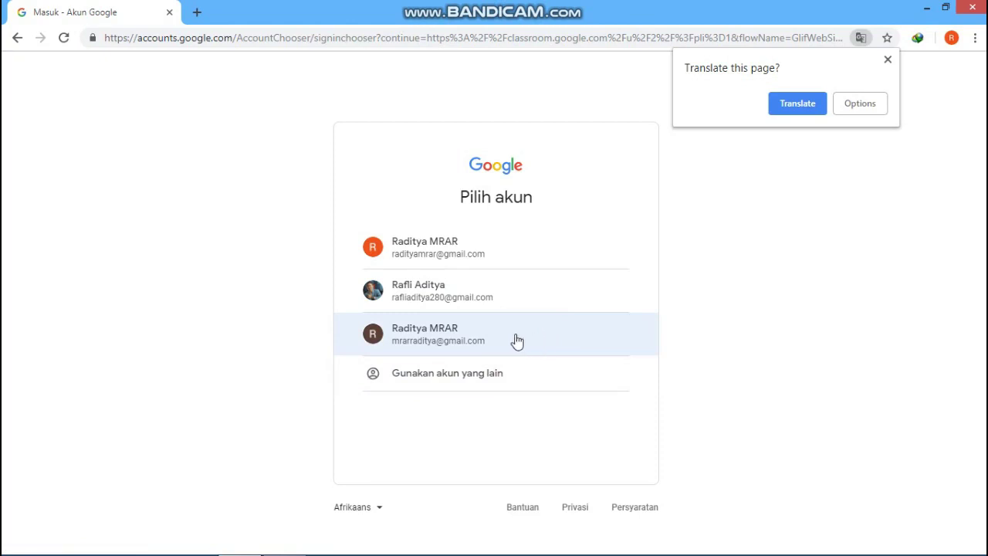
click(434, 341)
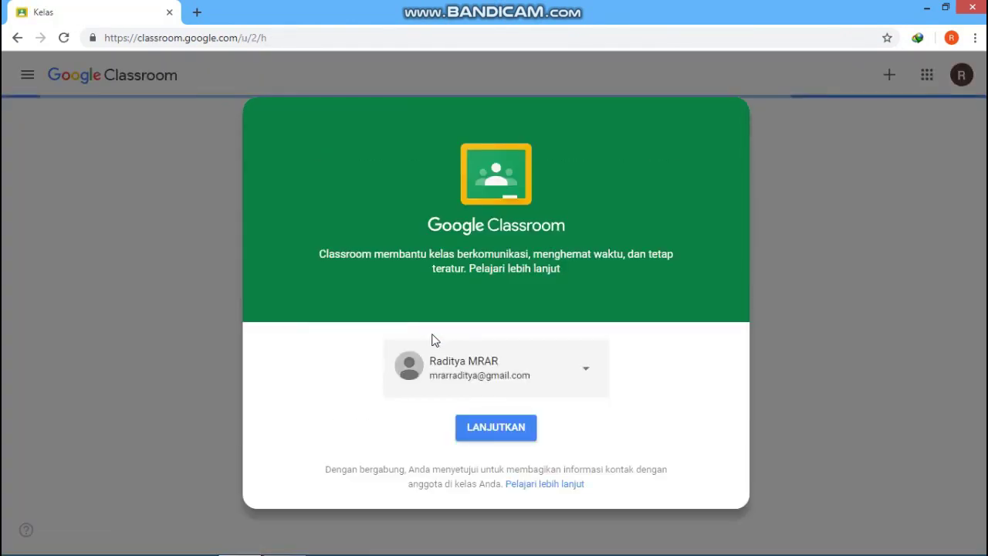
click(474, 426)
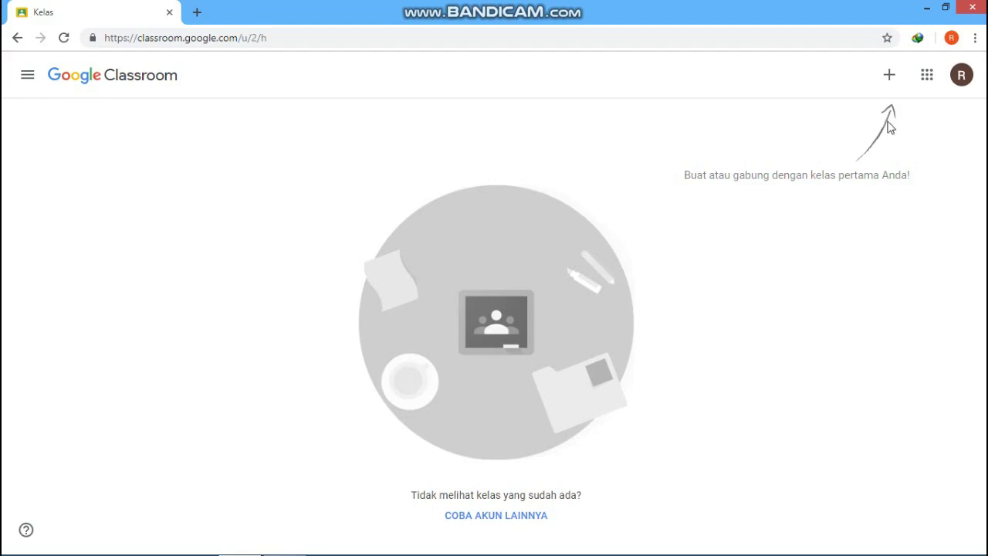
Step: Toggle the navigation drawer closed and bring up the 'Gabung ke kelas' / 'Buat kelas' menu
click(889, 77)
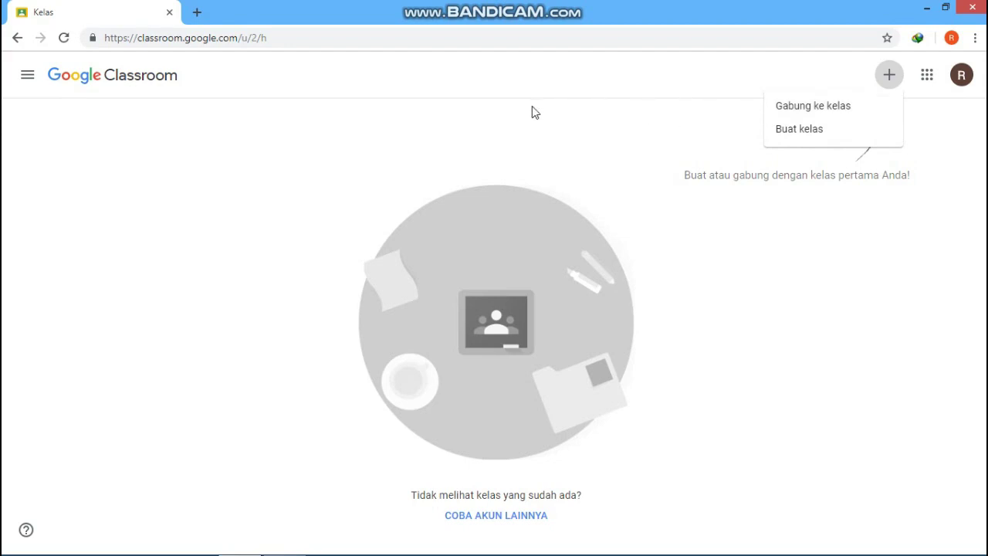
click(32, 83)
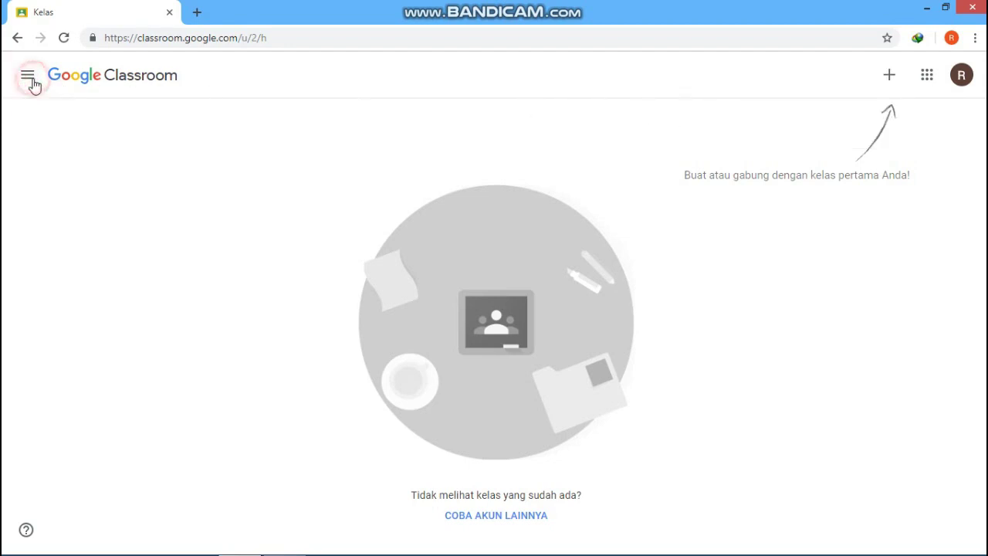
click(32, 83)
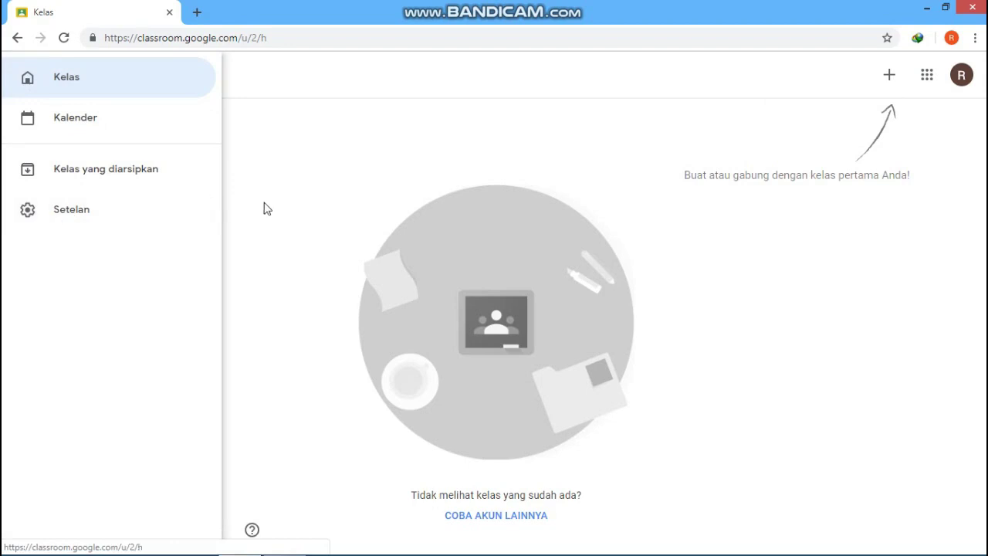
click(623, 167)
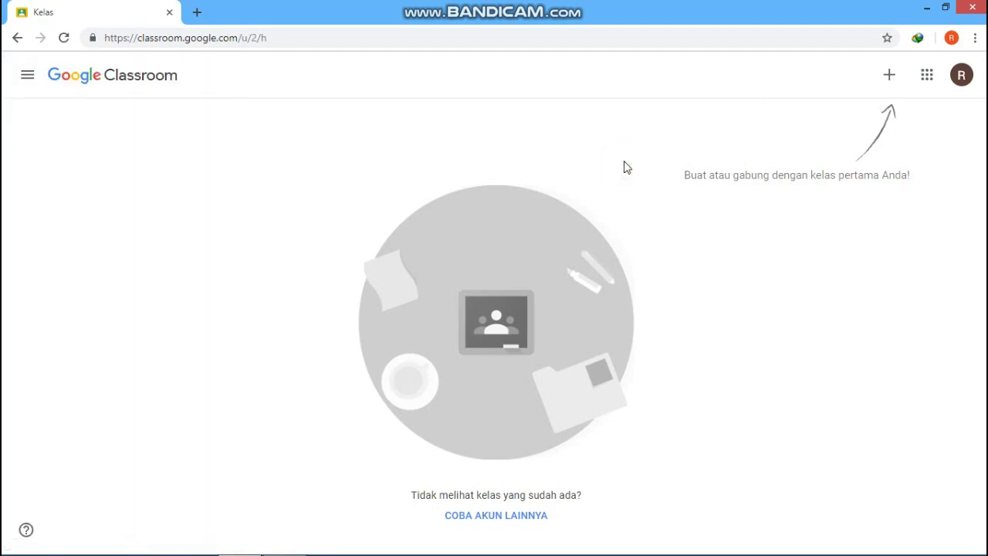
click(891, 89)
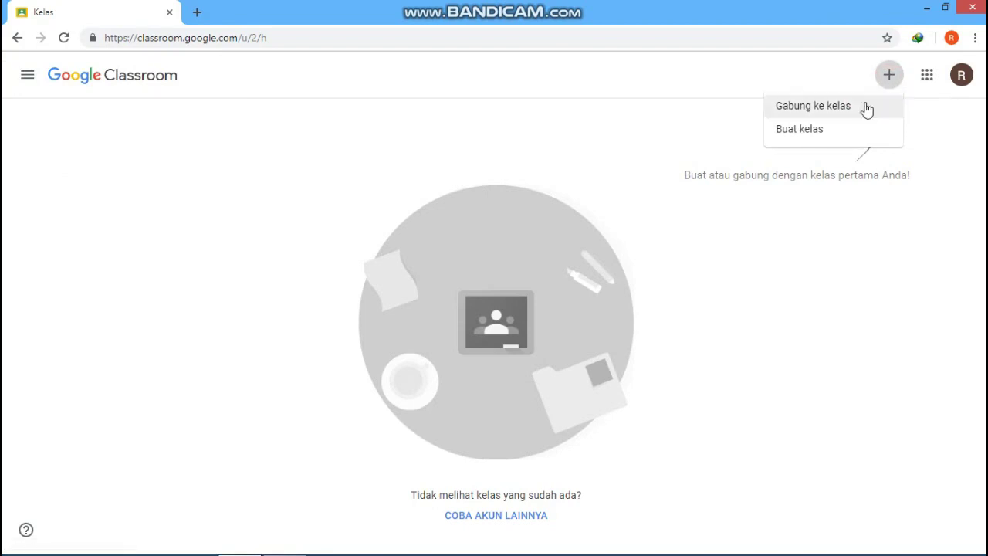
Step: Choose Buat kelas and accept the school-use notice to reach the class form
click(810, 132)
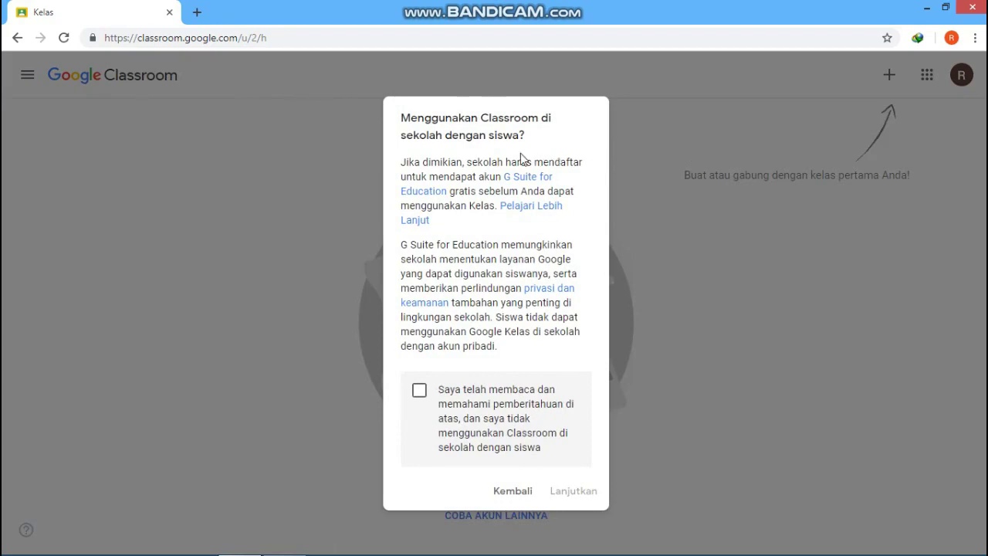
click(419, 392)
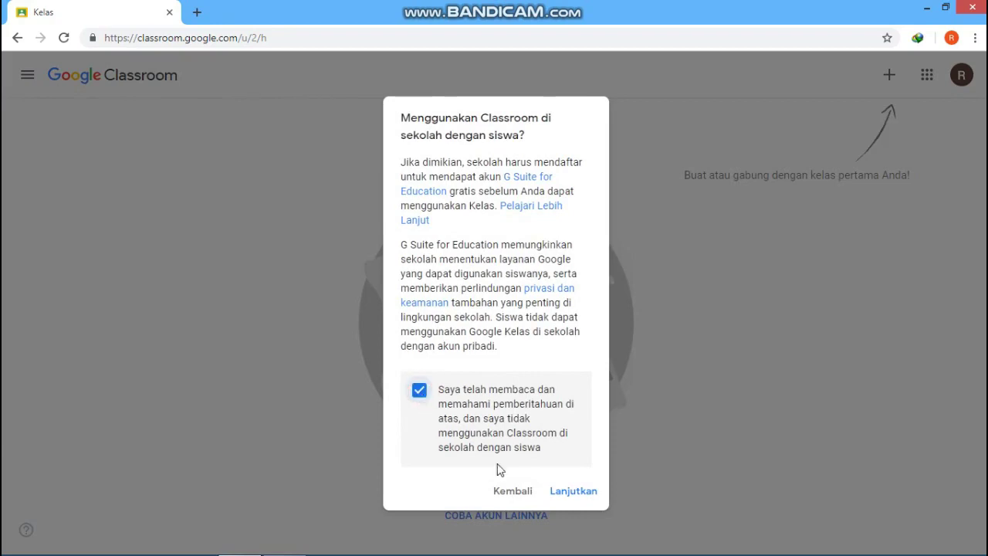
click(573, 495)
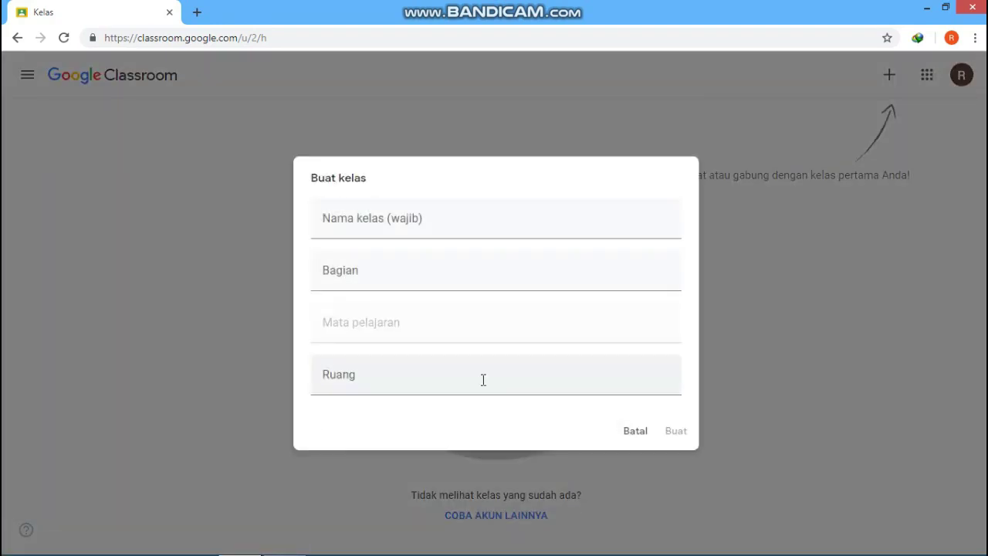
Step: Enter name 'kelas 1', section 'MI NURULHIDAYAH', subject 'MATEMATIKA' and room 'R. KELAS 1'
click(365, 216)
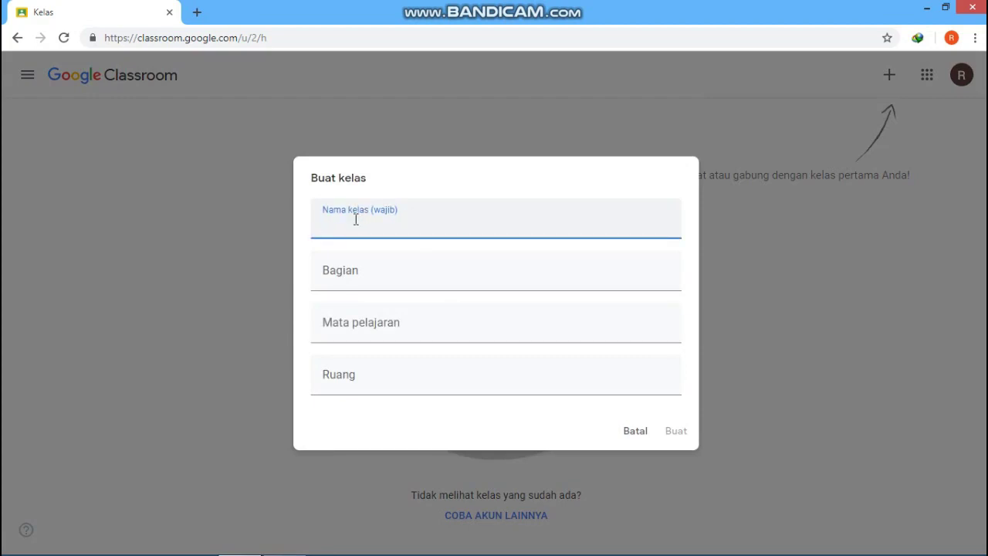
text(k)
text(el)
text(as +)
click(340, 278)
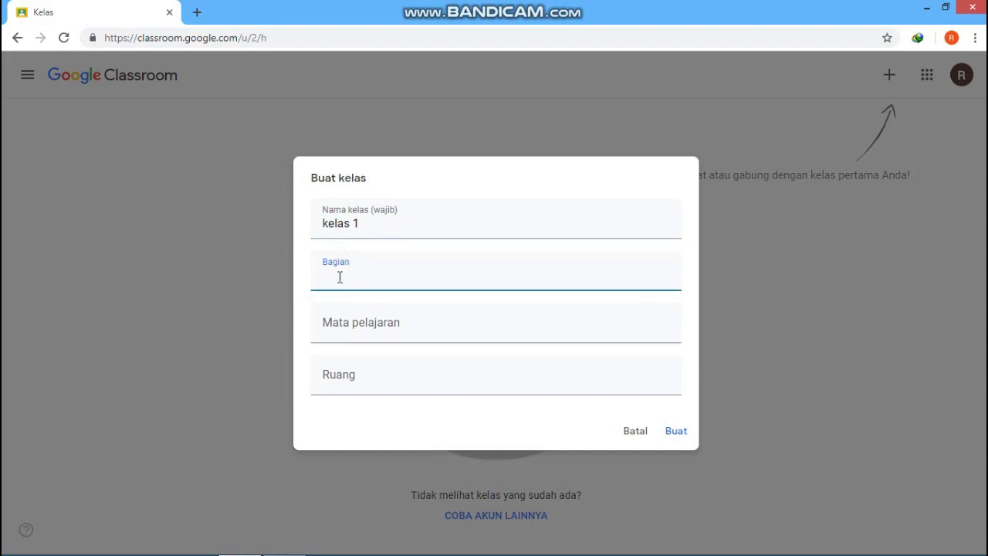
text(MI NURULHIDAYAH)
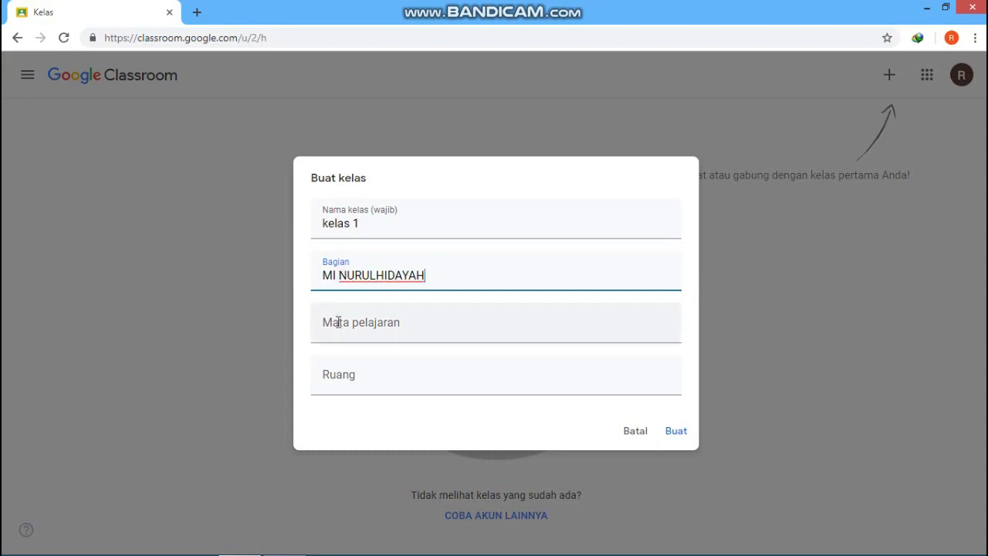
click(337, 328)
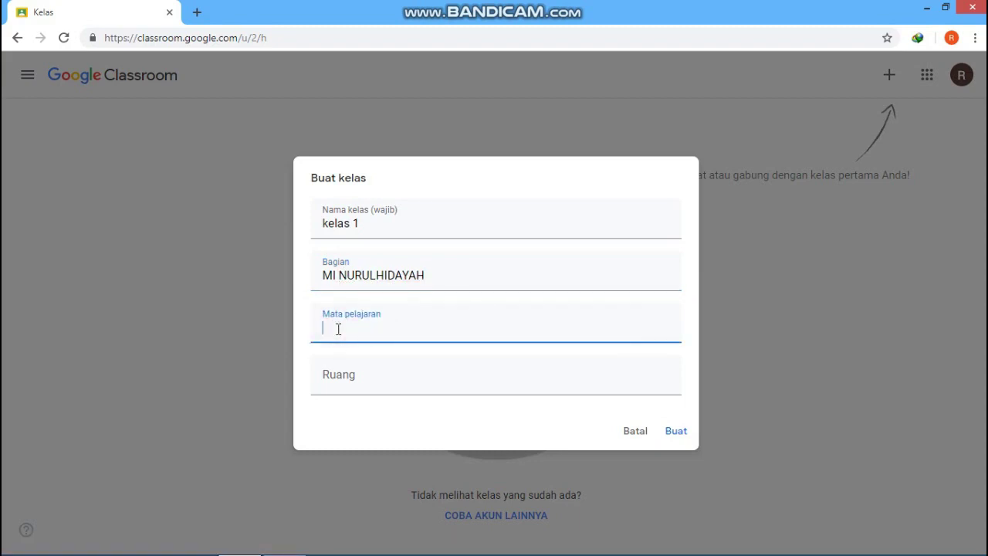
text(MATEMATIKA)
click(340, 379)
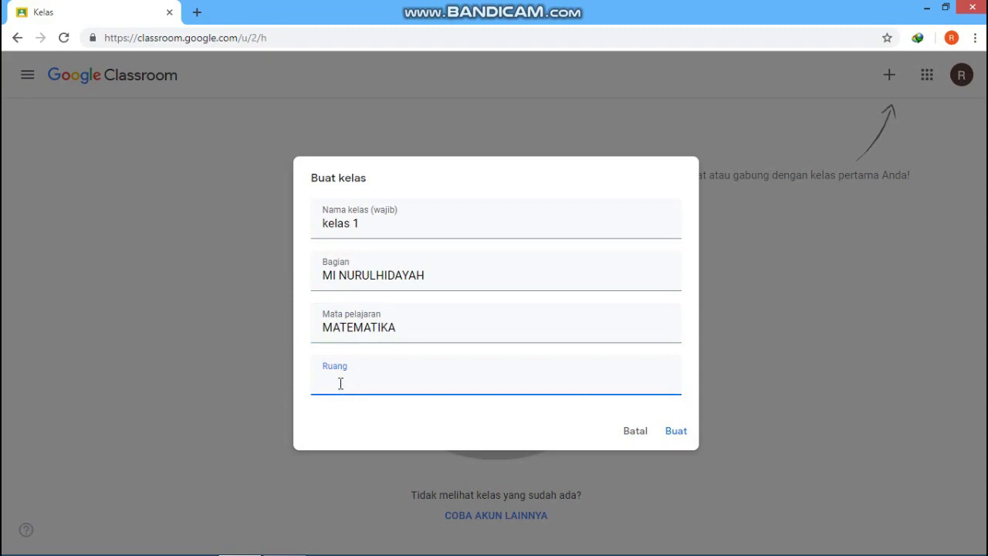
text(R. KELAS 1)
Step: Create the 'kelas 1' class with Buat and close the What's new in Classroom popup
click(676, 435)
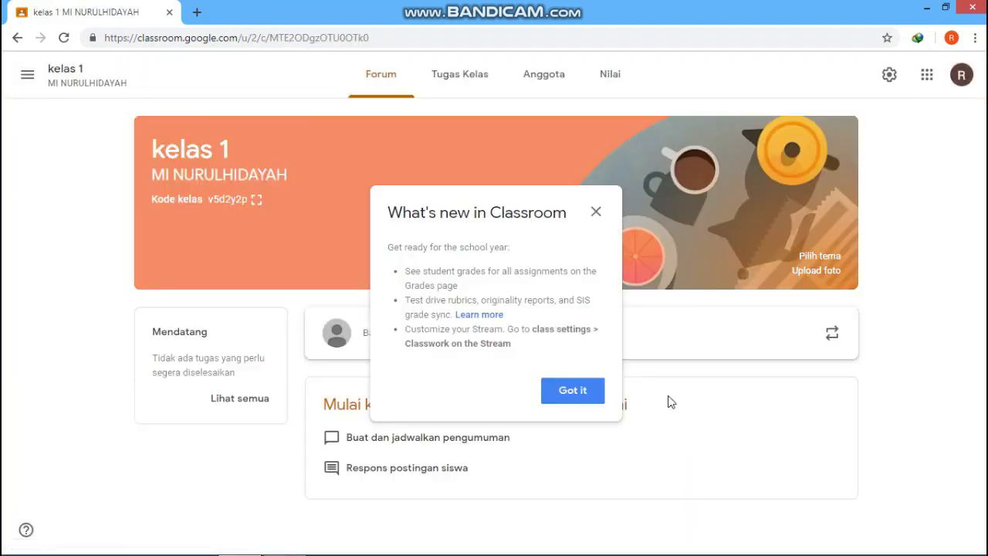
click(595, 211)
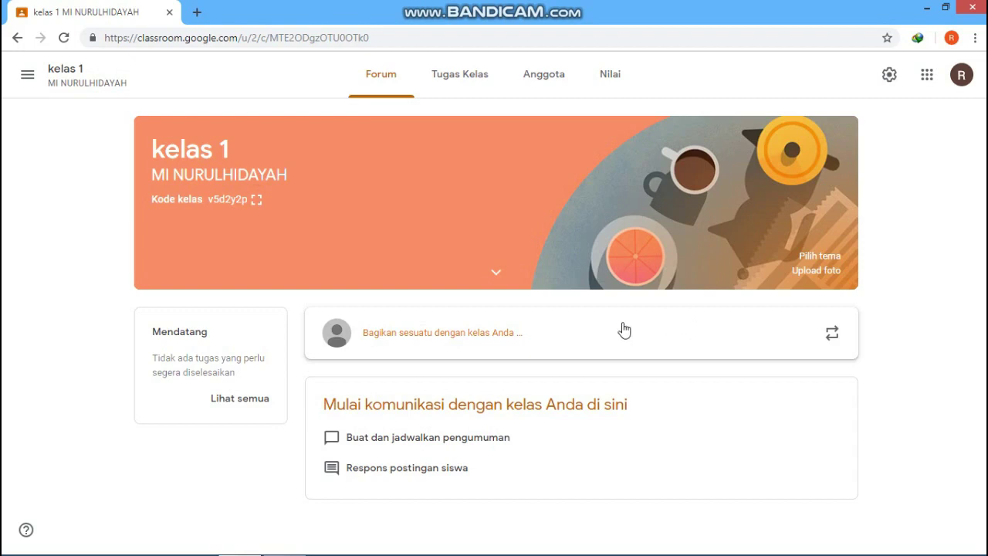
Step: Post 'Silahkan absen dengan cara mengetik "hadir" pada postingan ini' to the kelas 1 stream
click(422, 337)
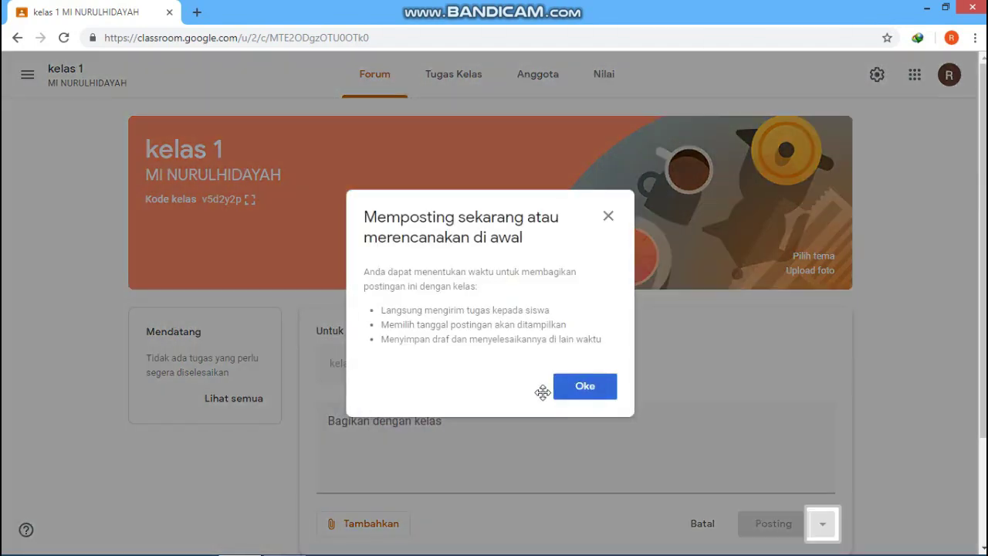
click(589, 388)
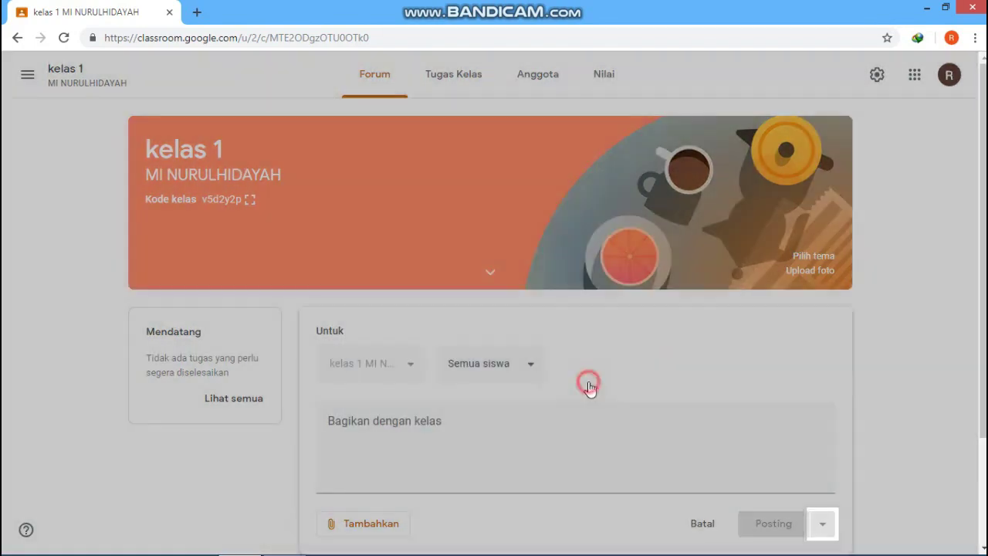
click(371, 414)
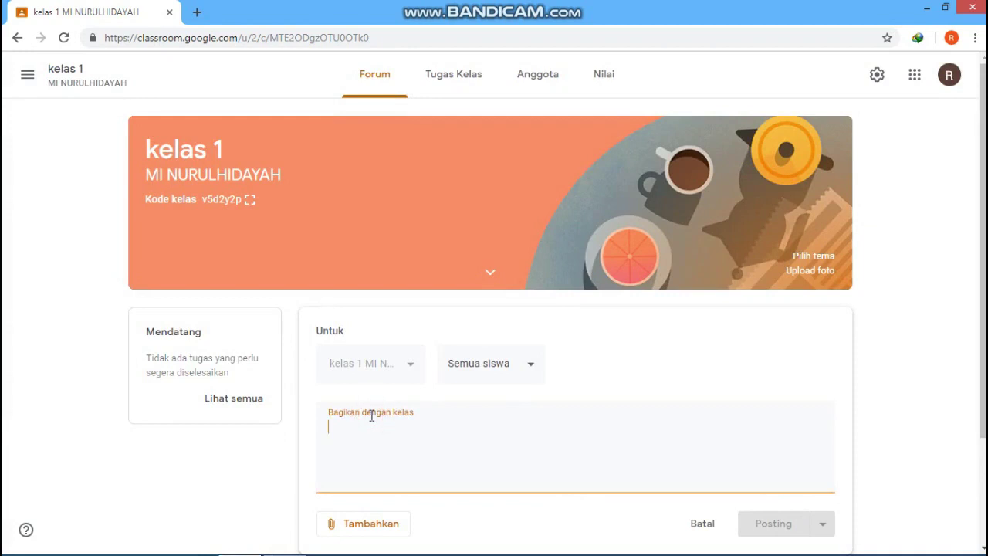
text(SI)
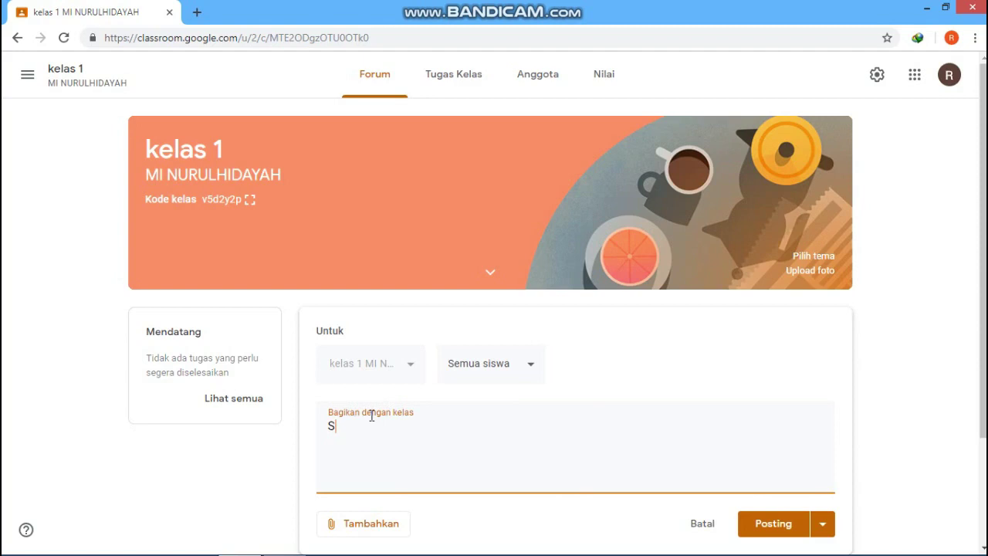
text(ilahkan abs)
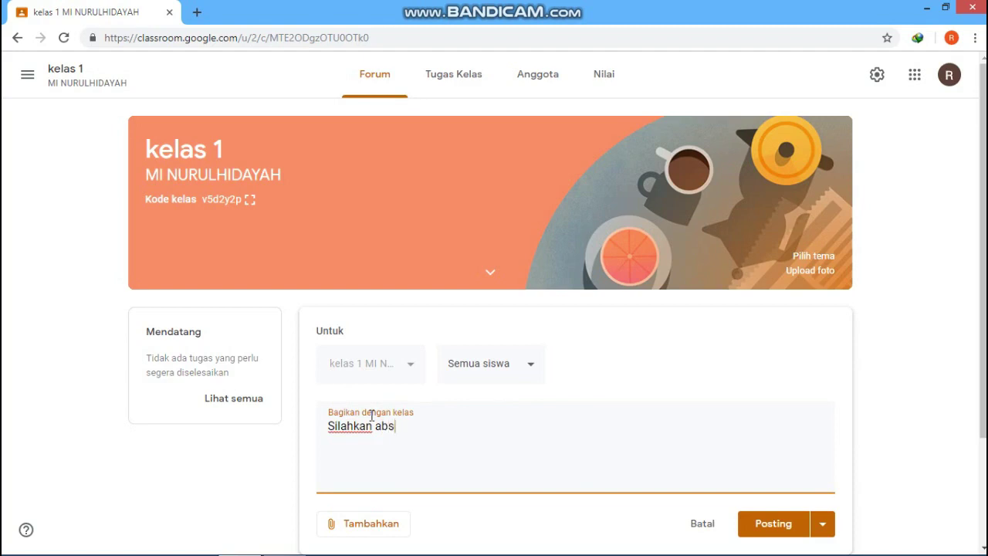
text(en dengan cara m)
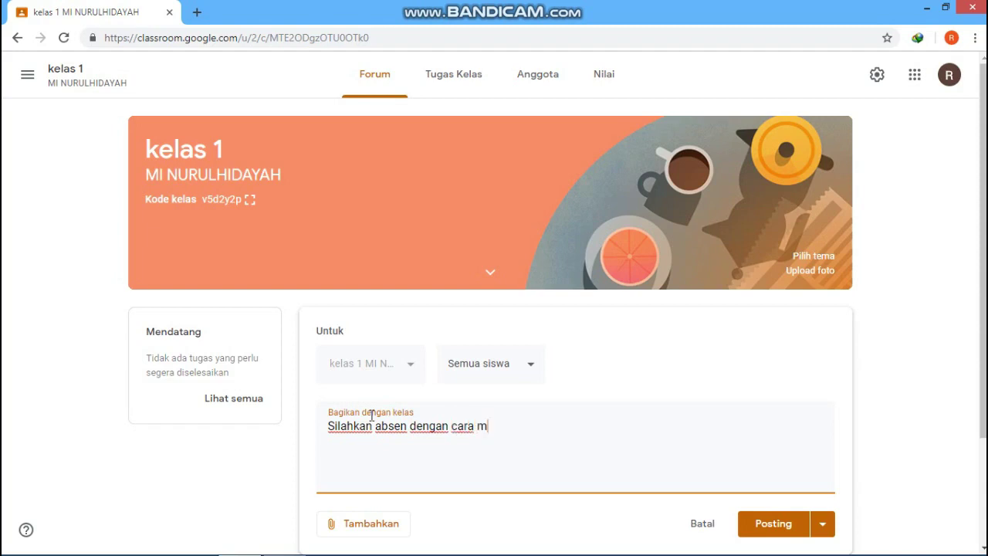
text(engetik "hadir)
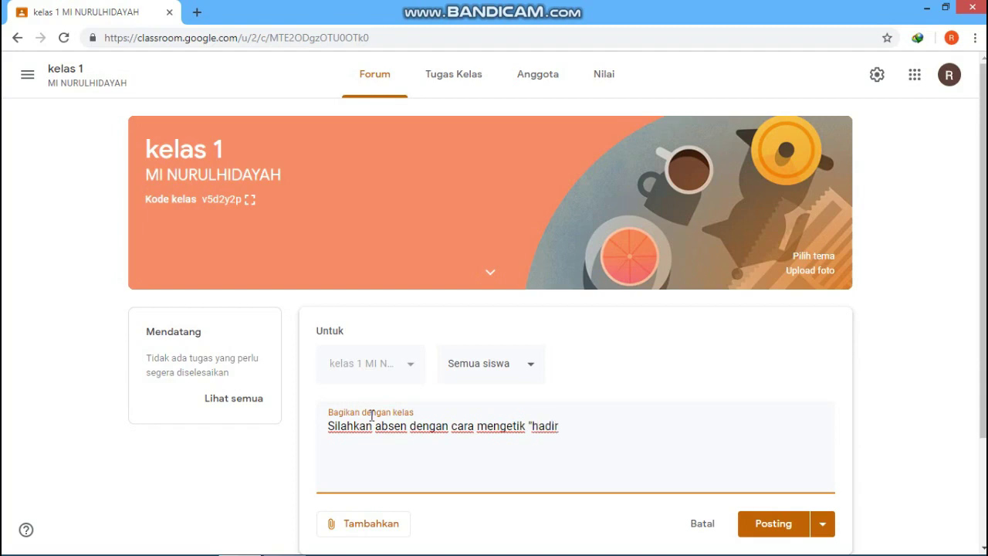
text(" pada postingan ini)
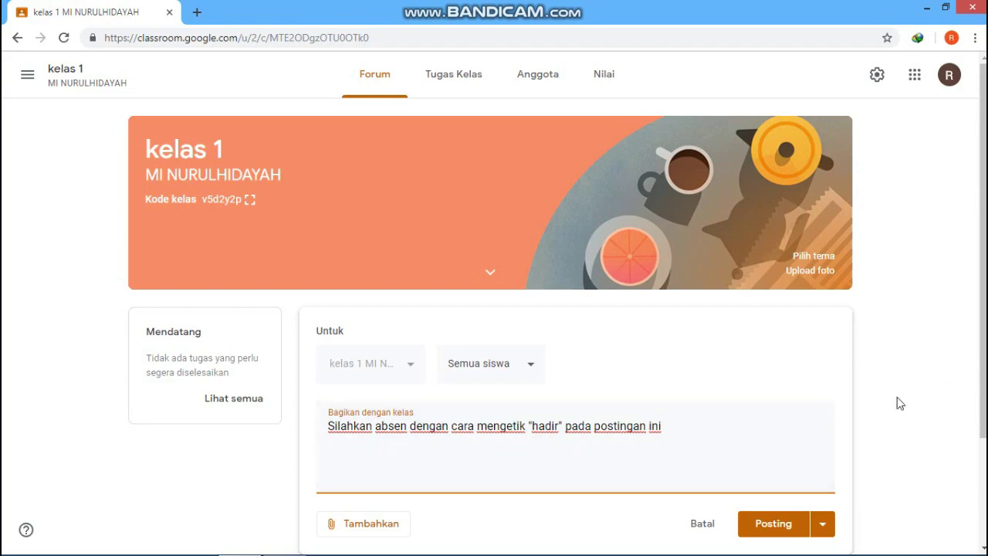
click(779, 525)
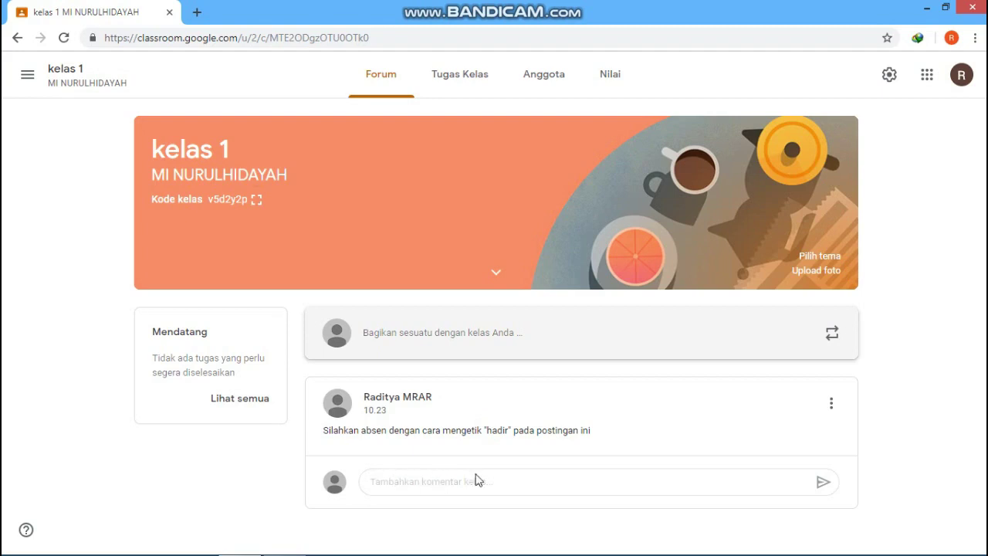
click(428, 476)
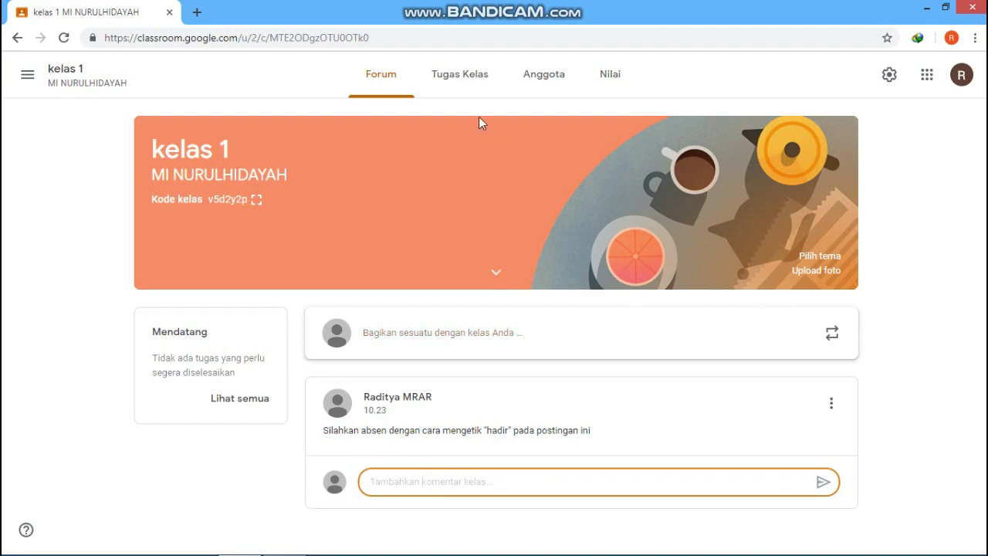
Step: Switch kelas 1 to its Tugas Kelas tab
click(448, 79)
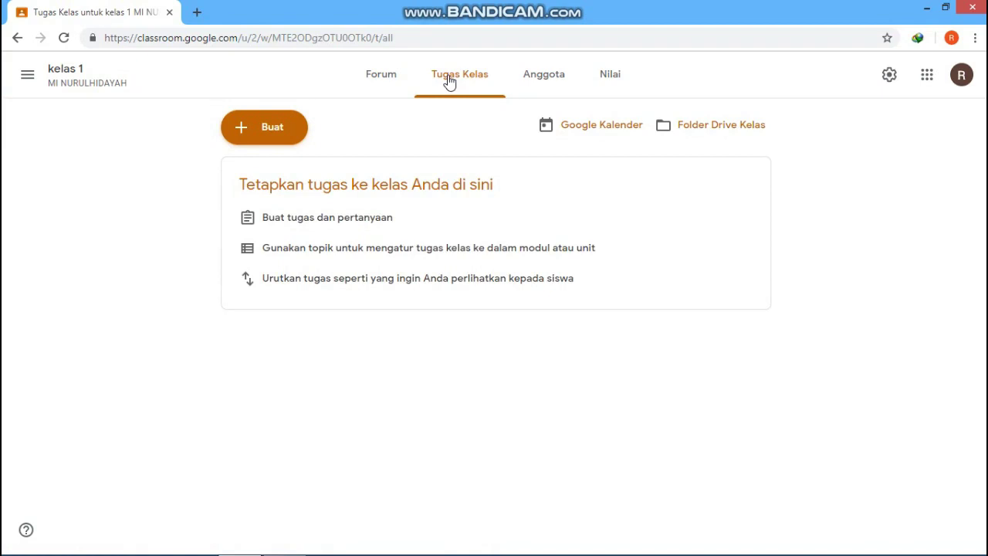
Step: Start a new Tugas assignment from the Buat menu on kelas 1's Tugas Kelas page
click(246, 132)
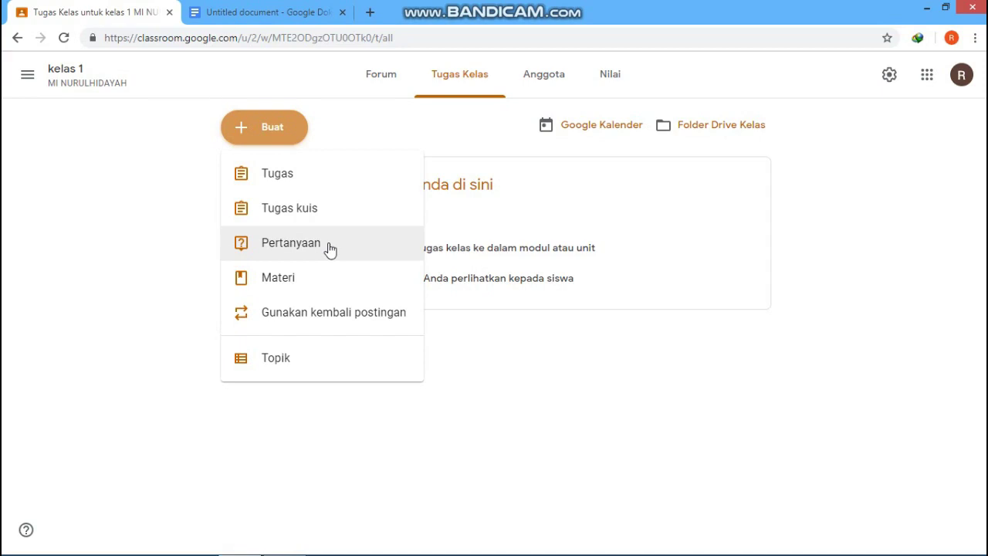
click(348, 180)
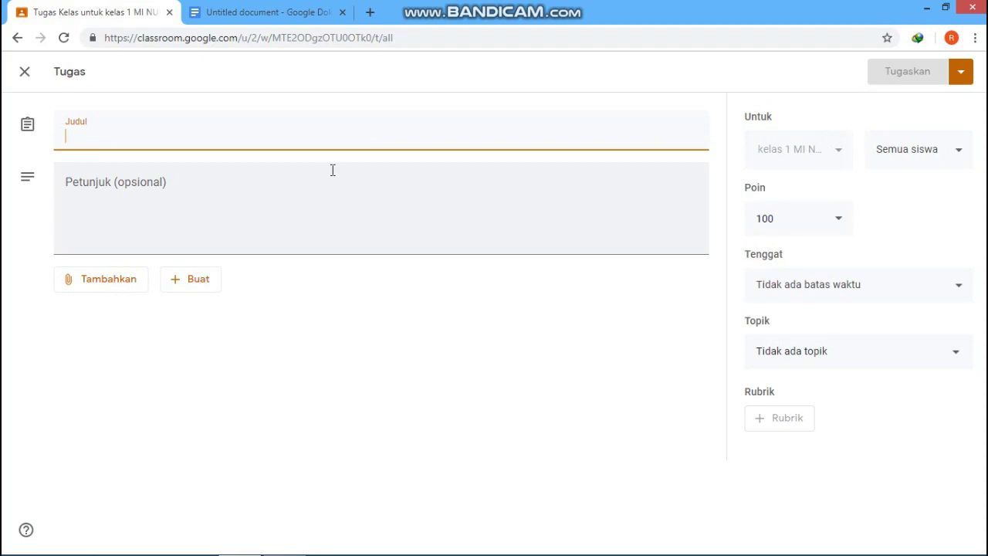
Step: Title the assignment 'kuis 1' with instructions 'kerjakan semampu kalian'
text(ku)
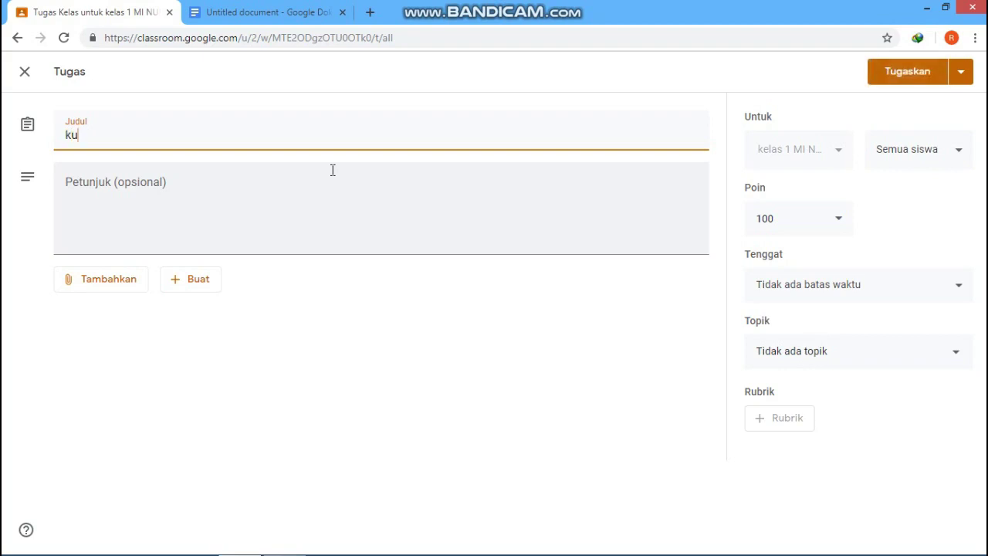
text(is 1)
click(263, 215)
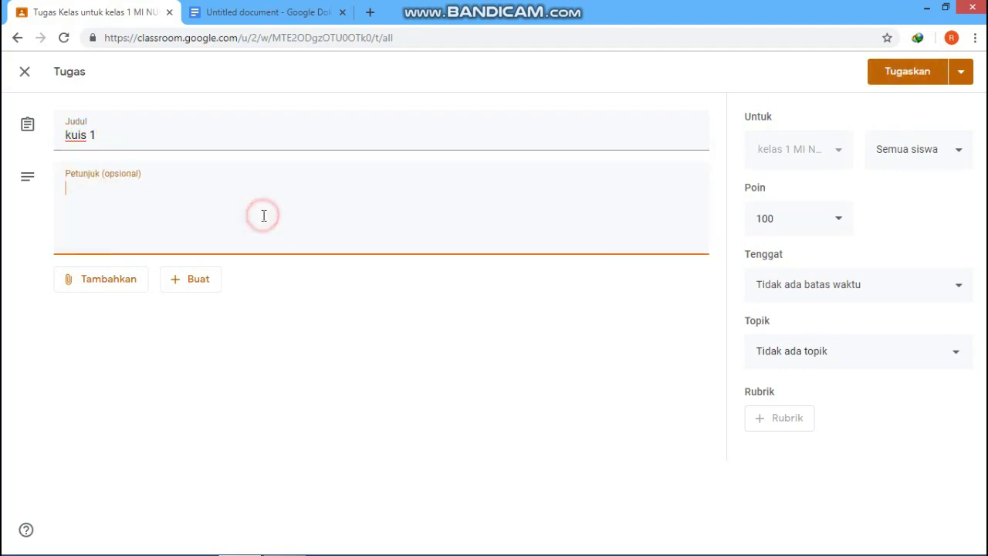
text(kerjak)
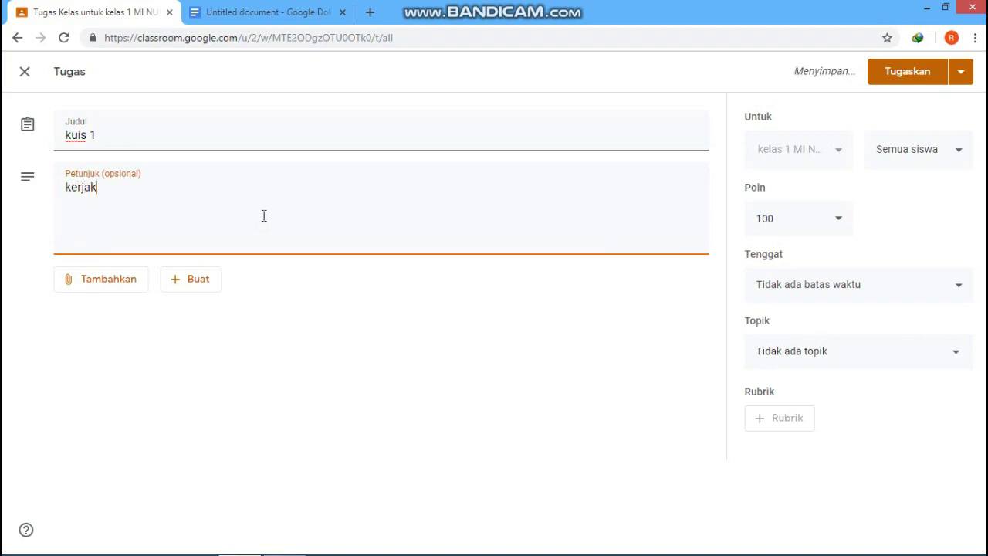
text(an semamp)
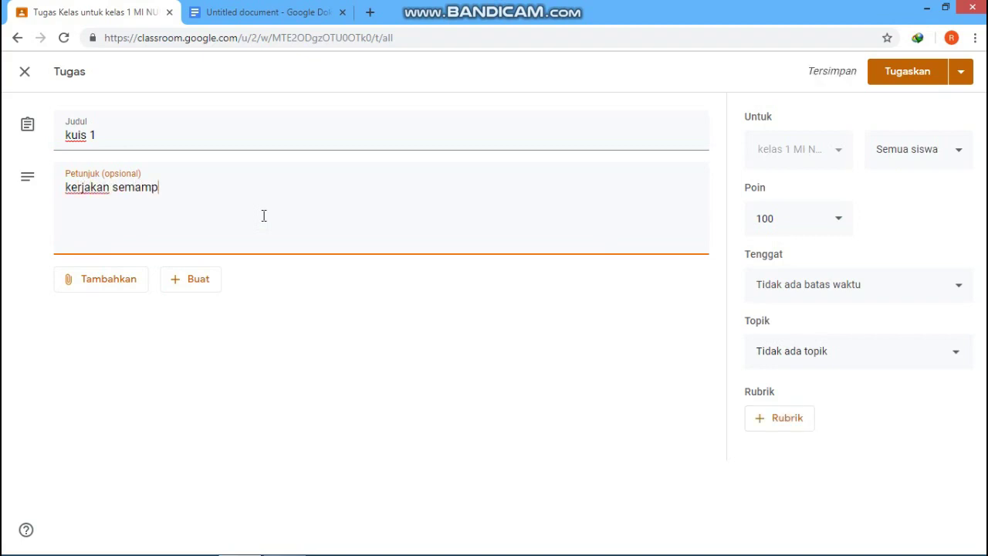
text(u kalin)
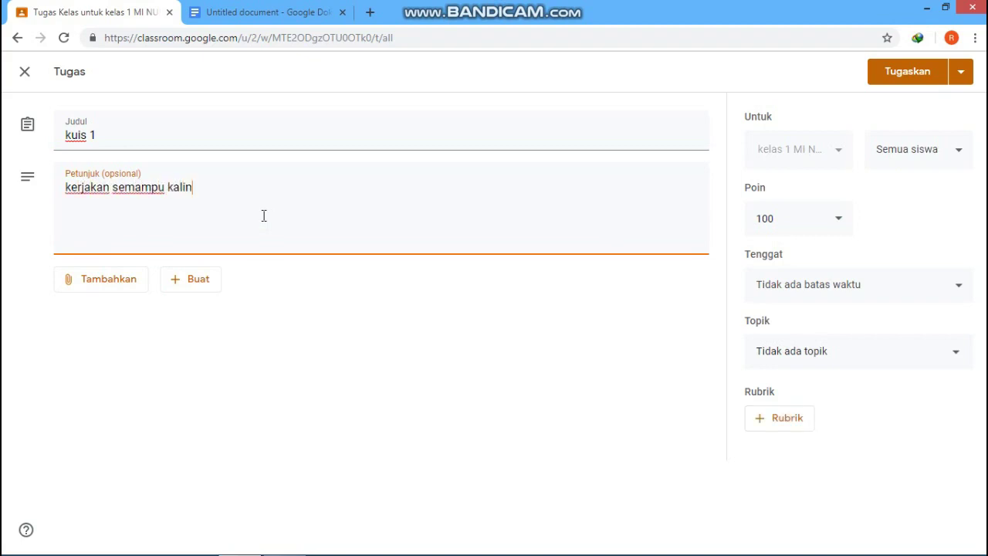
key(BackSpace)
text(an)
click(108, 287)
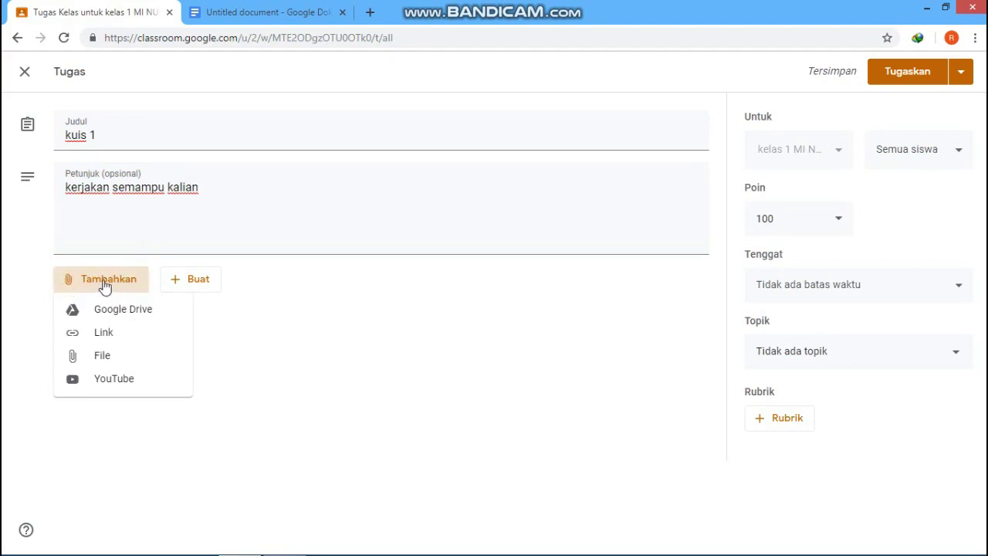
click(103, 357)
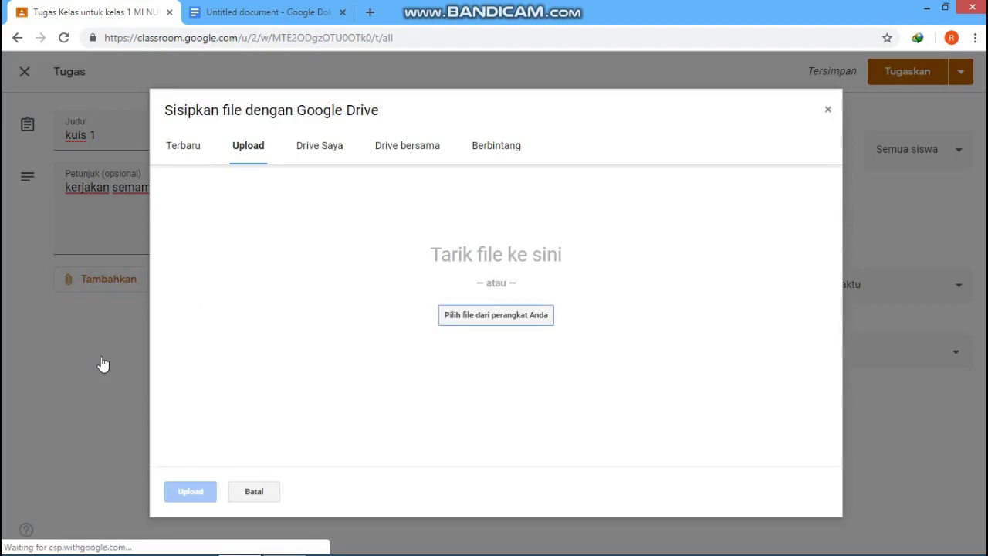
click(500, 322)
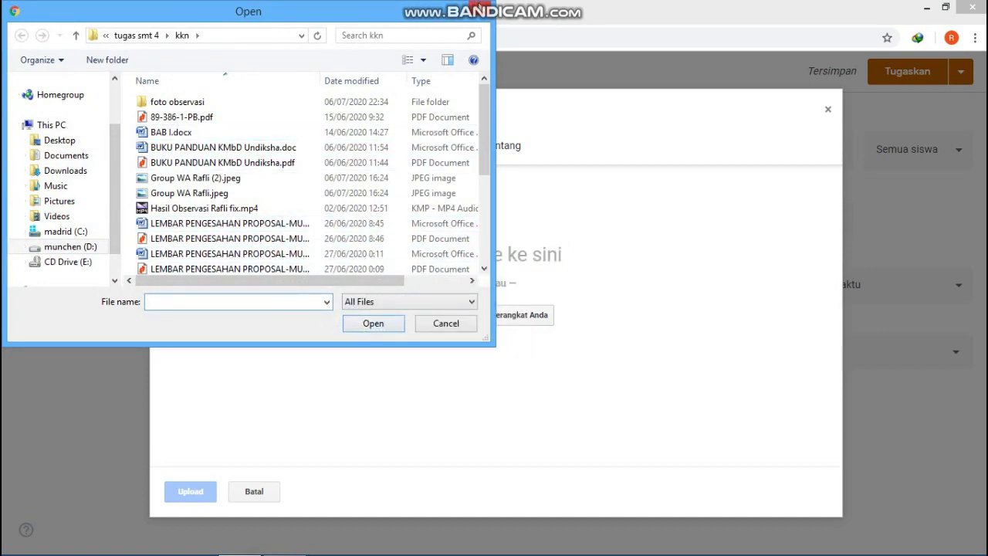
click(477, 10)
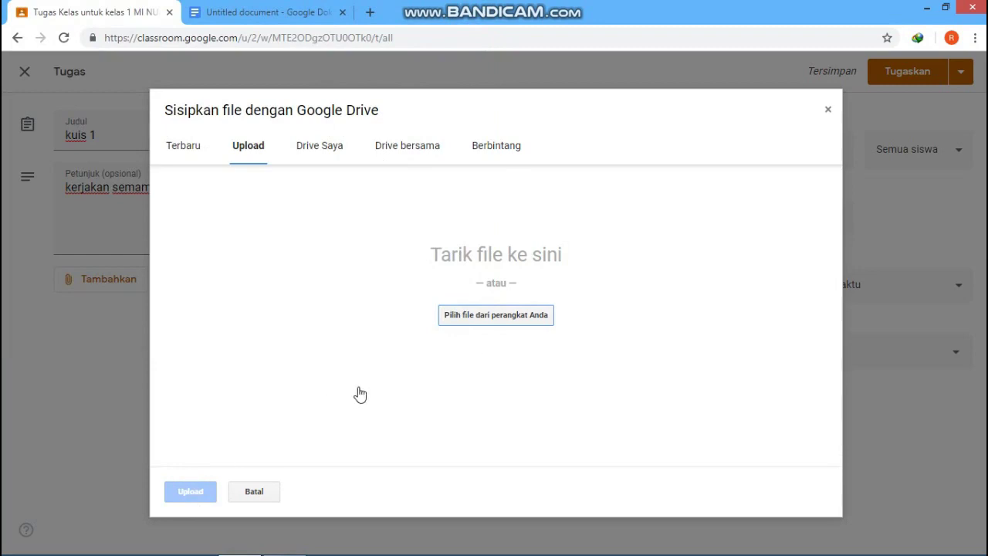
click(827, 112)
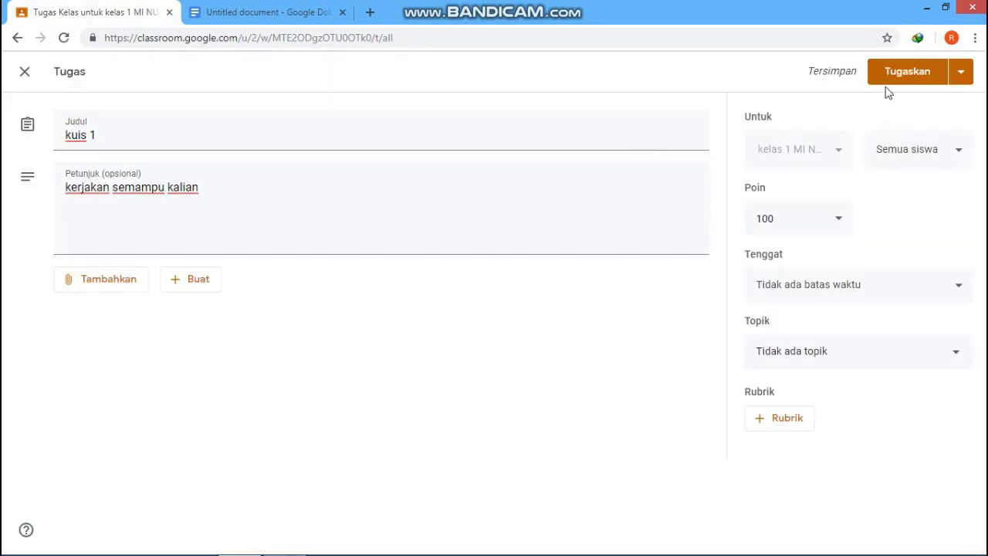
Step: Post kuis 1 to the class and start a new Tugas kuis assignment with a Blank Quiz
click(908, 72)
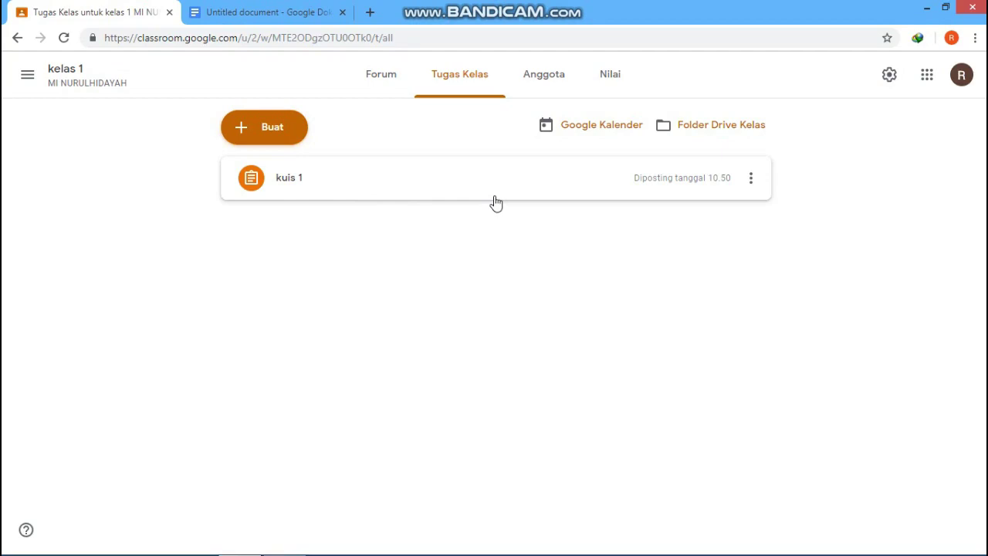
click(276, 137)
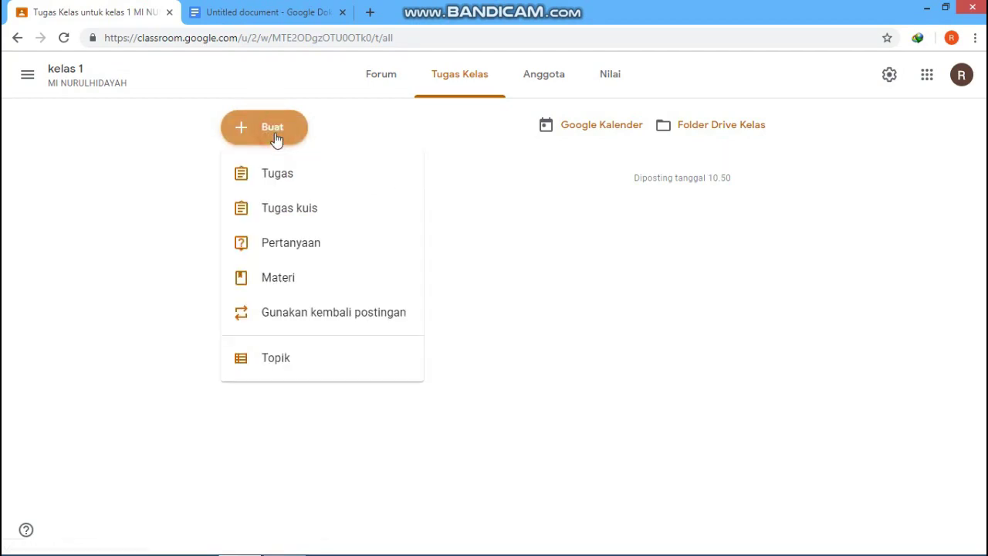
click(290, 215)
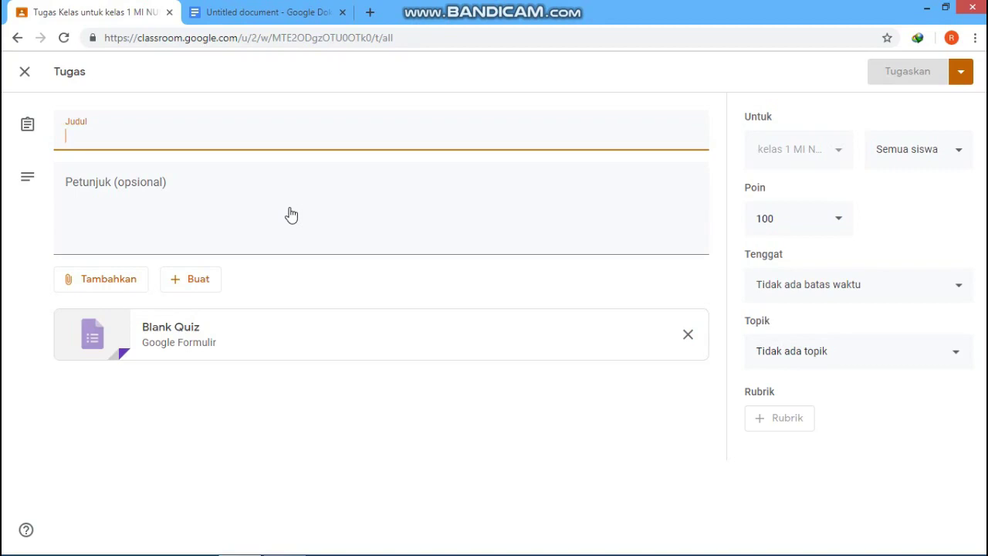
Step: Title the quiz assignment 'uts' with instructions 'kerjakan sesuai waktu yang di berikan'
text(uts)
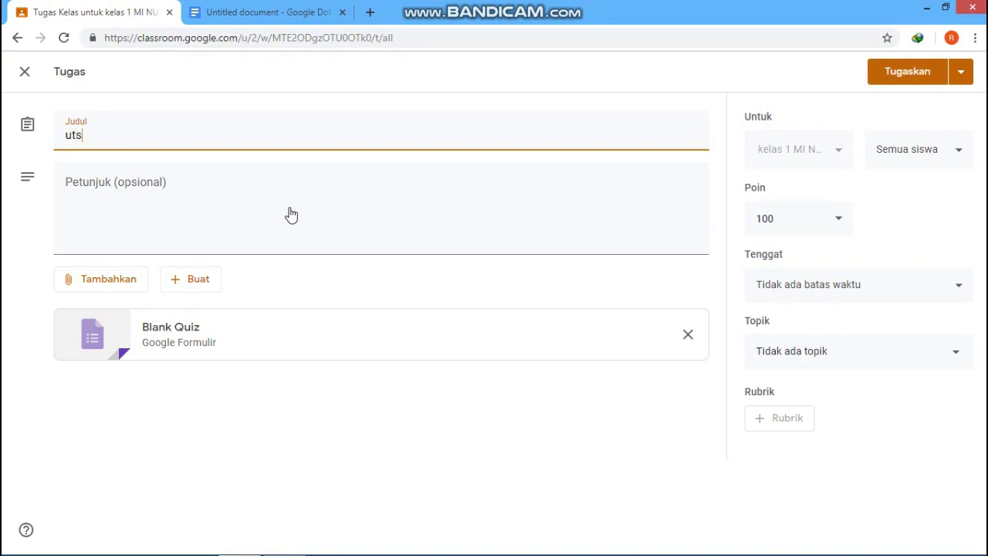
click(189, 193)
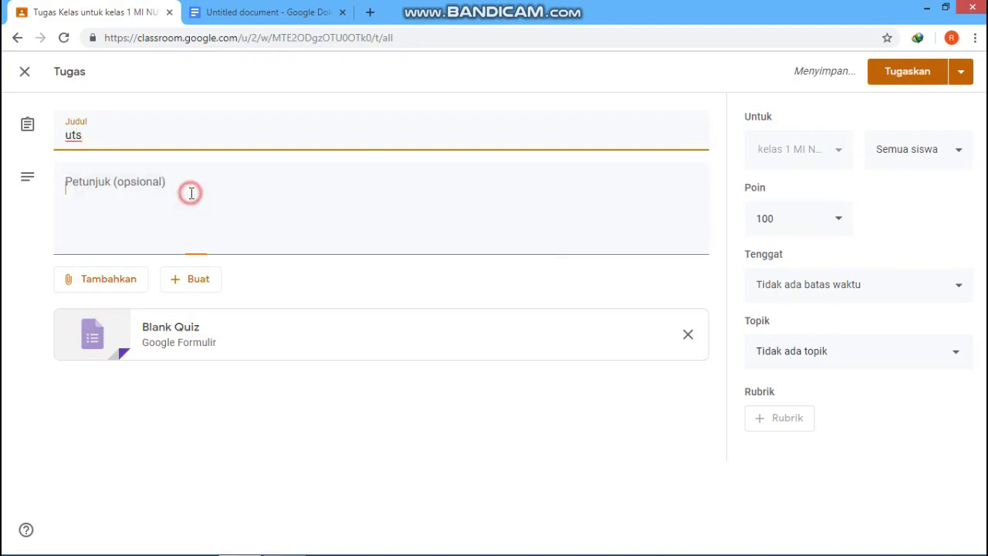
text(k)
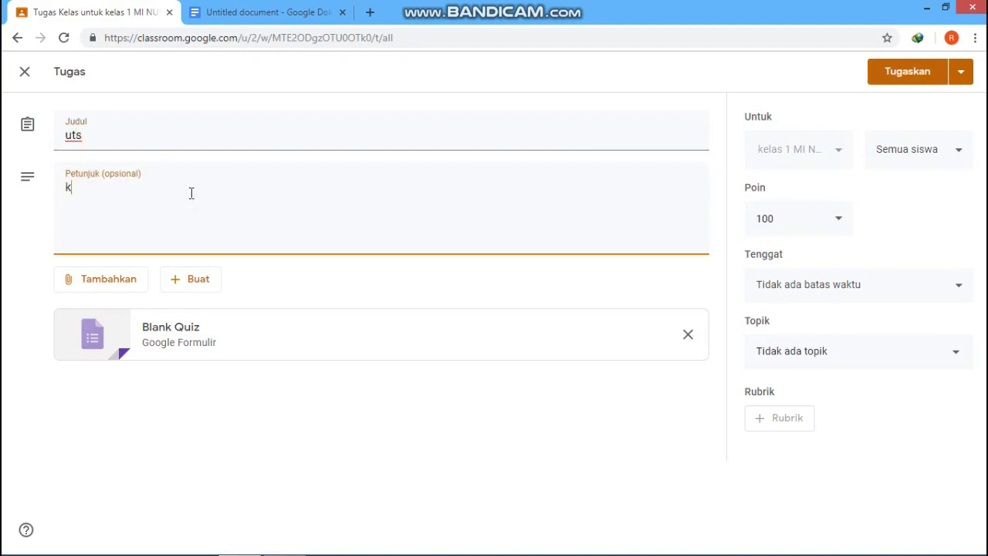
text(erjakan ses)
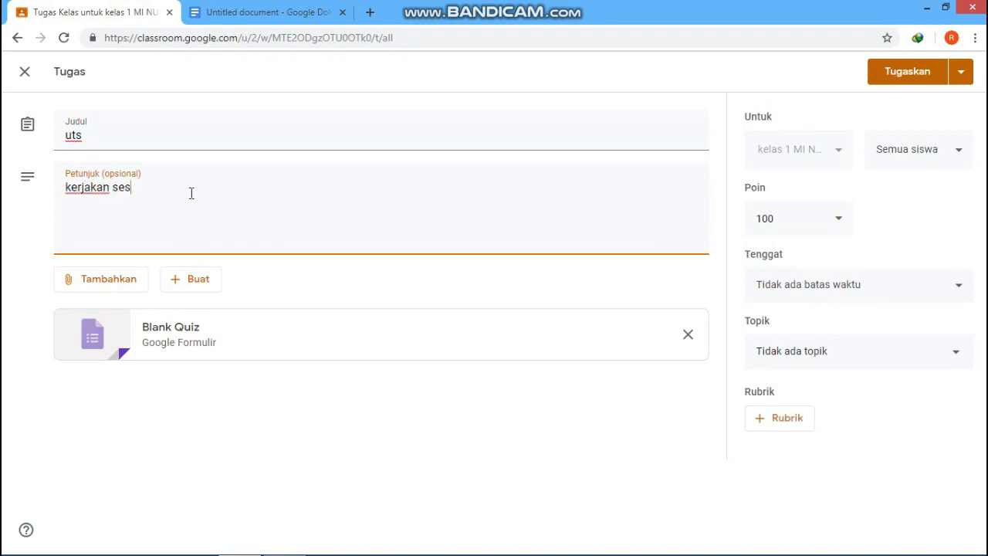
text(uai waktu yang di be)
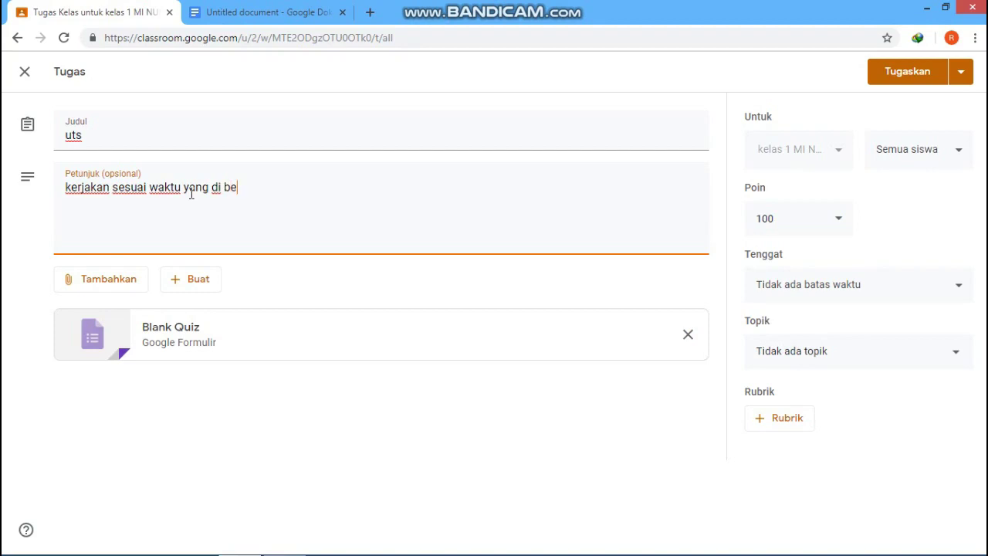
text(rikan)
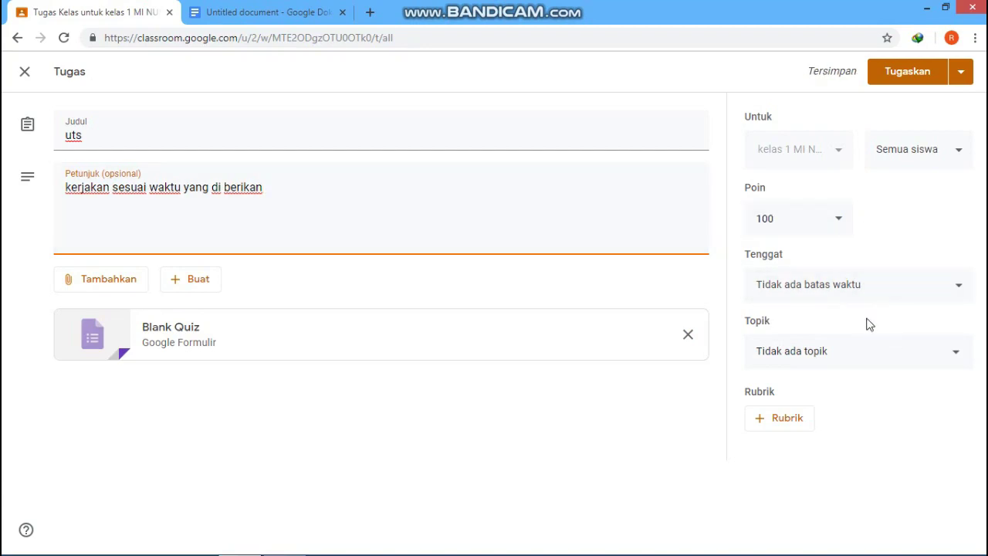
Step: Set the uts due date to Monday 13 Jul 2020 at 09.00
click(961, 290)
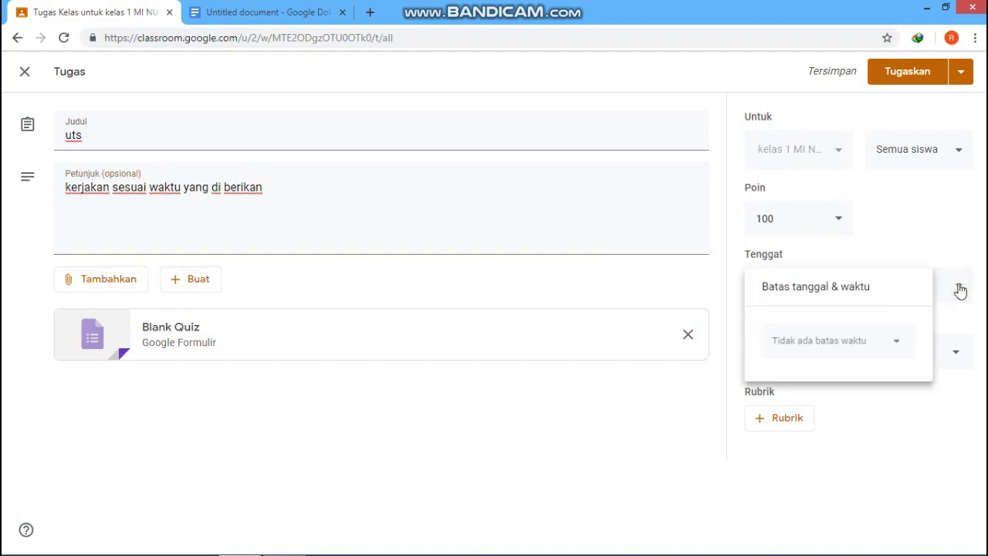
click(899, 347)
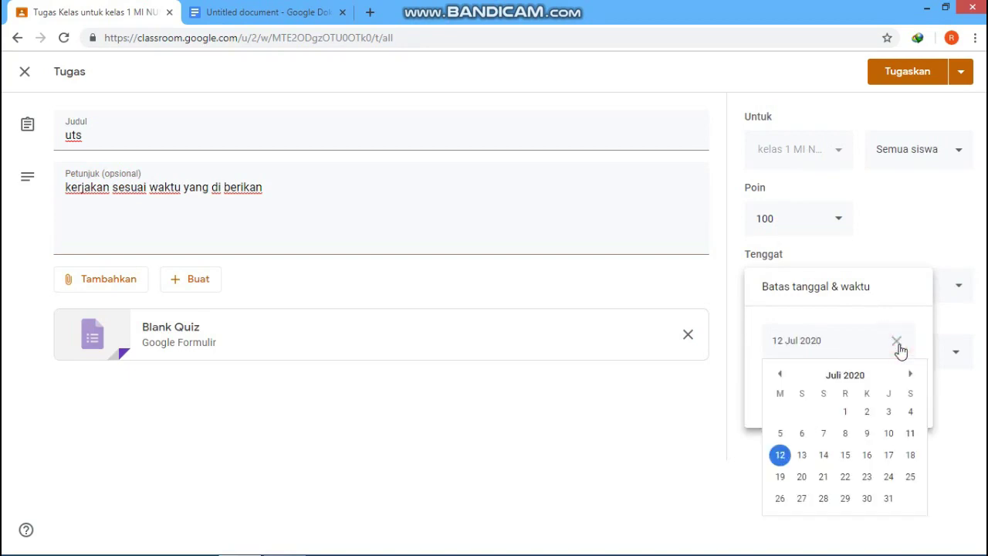
click(802, 456)
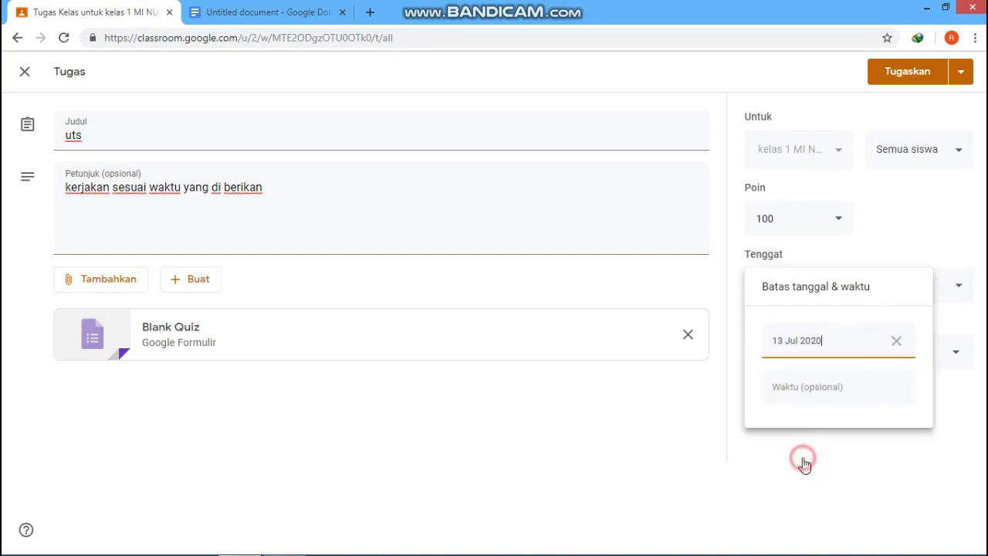
click(883, 388)
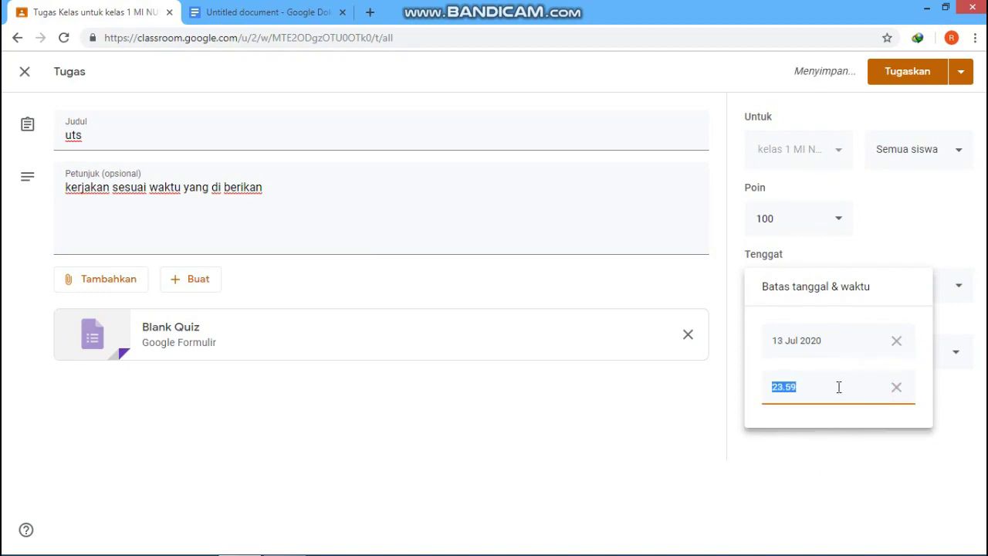
text(9)
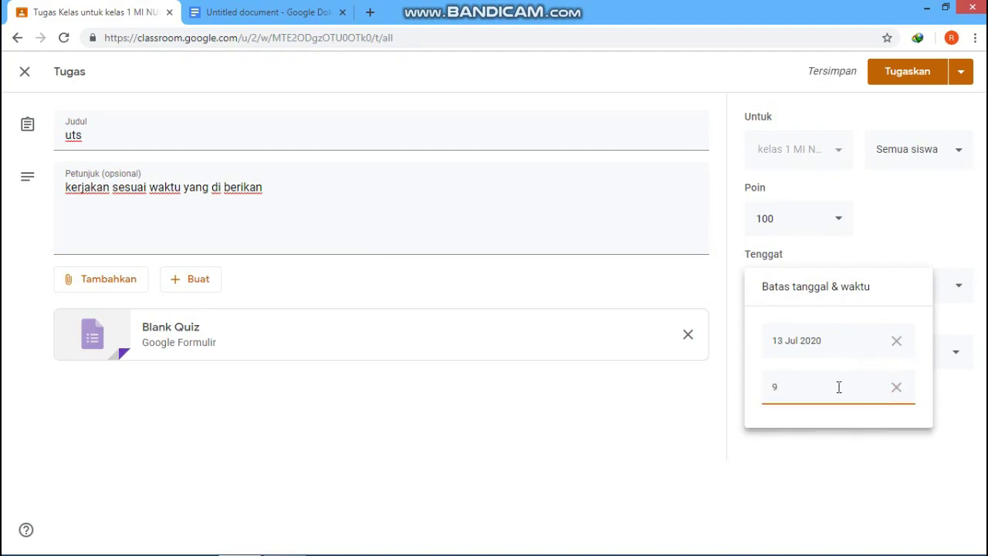
key(BackSpace)
text(09.00)
click(893, 446)
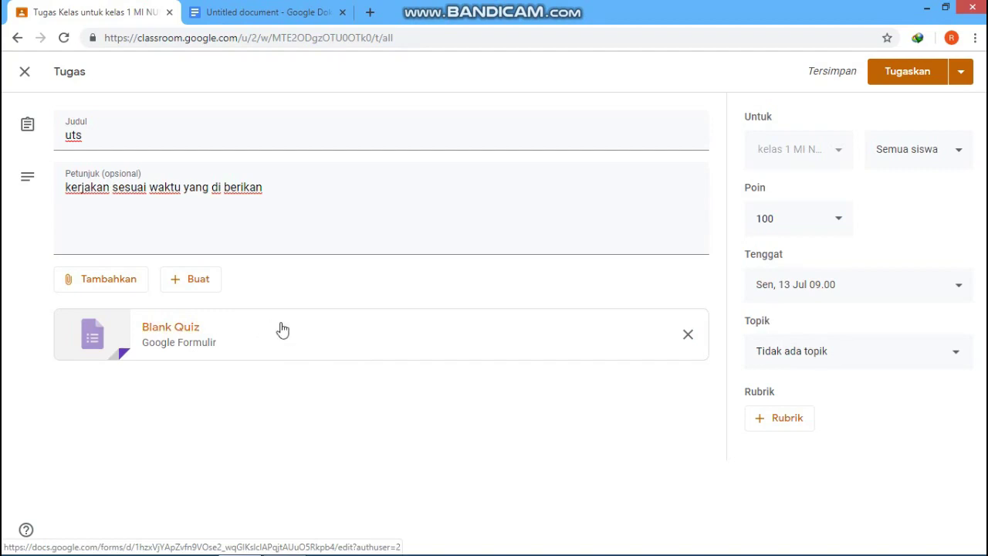
Step: Assign the uts quiz so it is listed above kuis 1, due 13 Jul 09.00
click(906, 73)
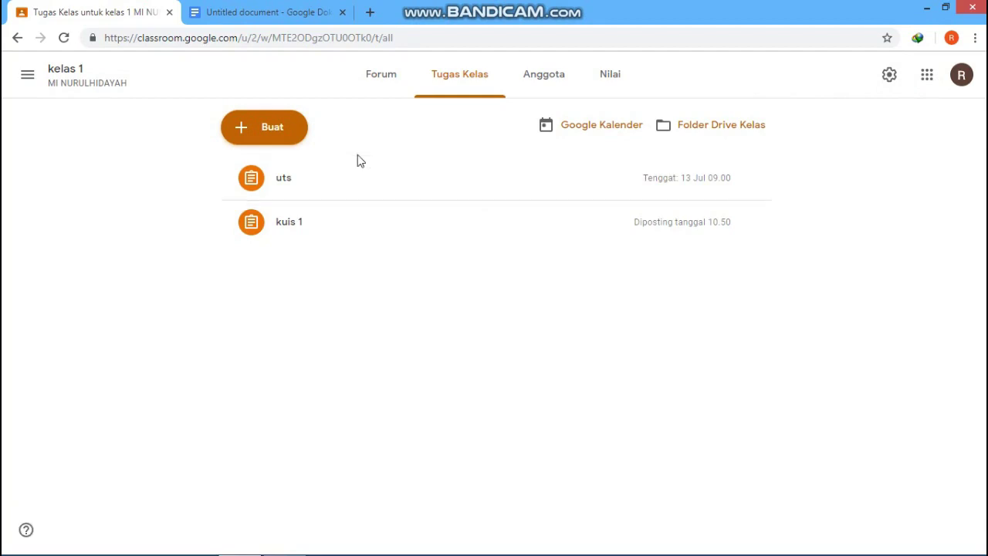
click(278, 127)
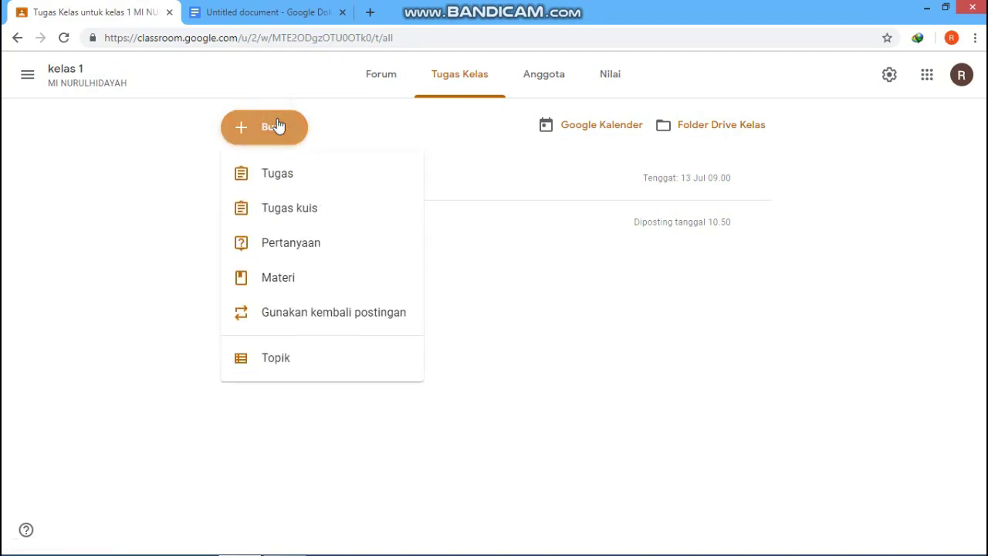
Step: Post the question '1+1 = .....' with instructions 'silahkan di jawab...' to kelas 1
double_click(287, 245)
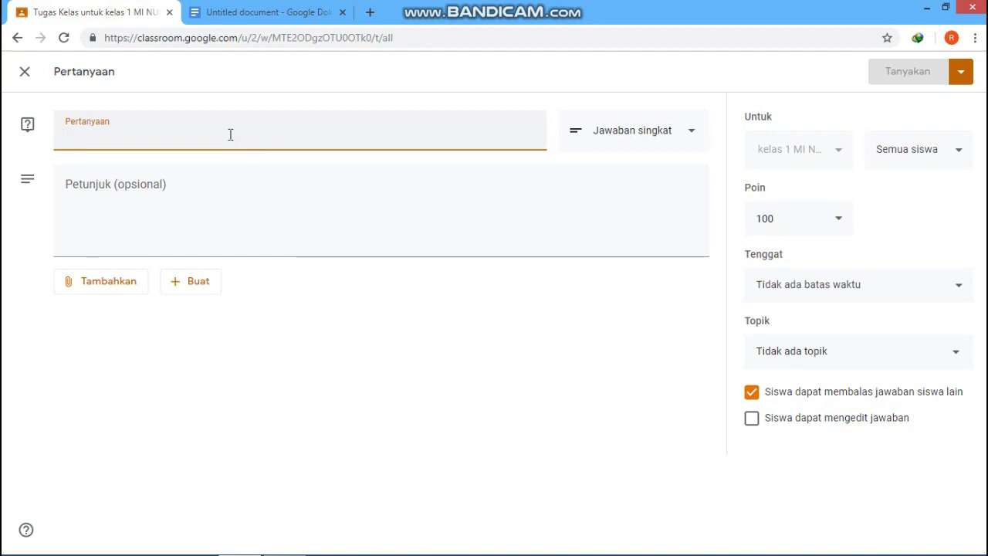
click(165, 135)
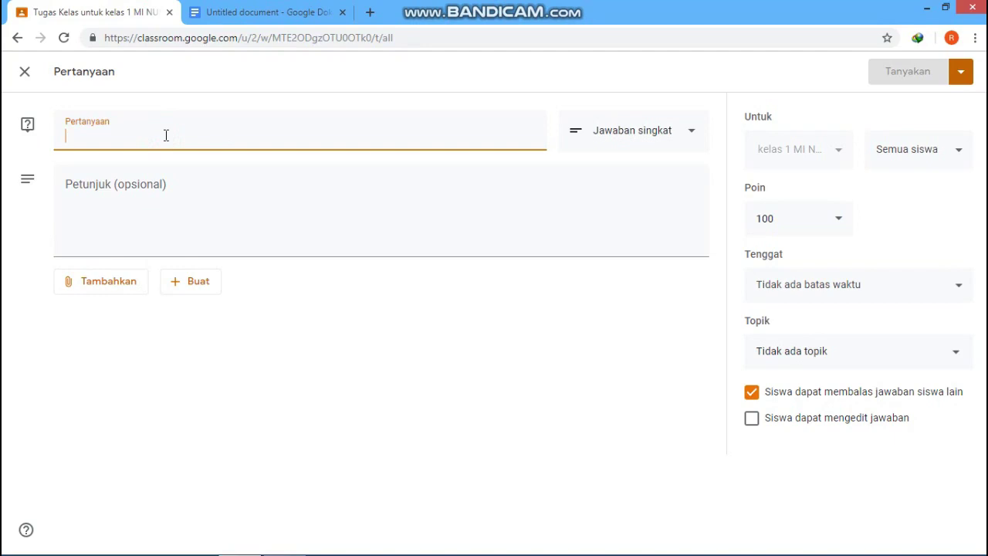
text(1)
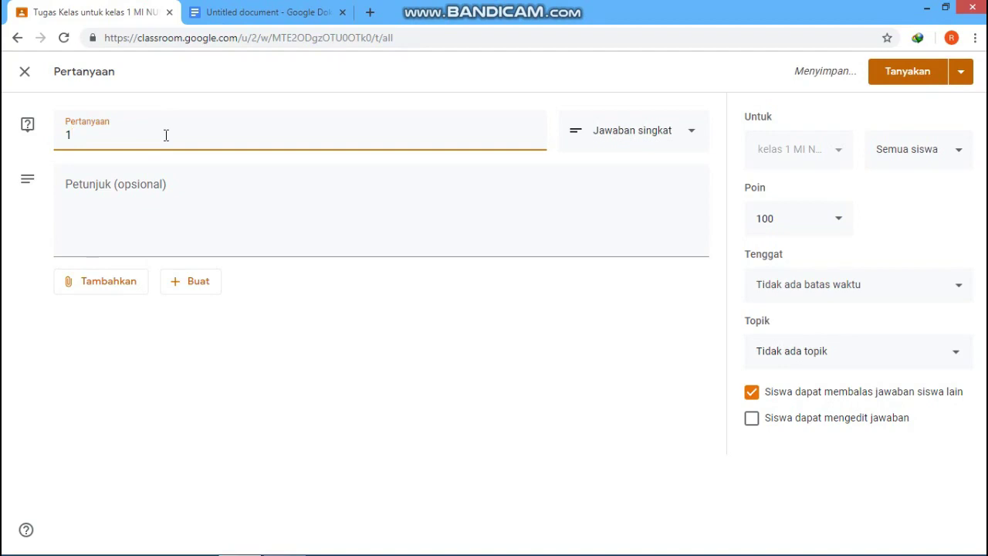
text(+1 = .....)
click(98, 184)
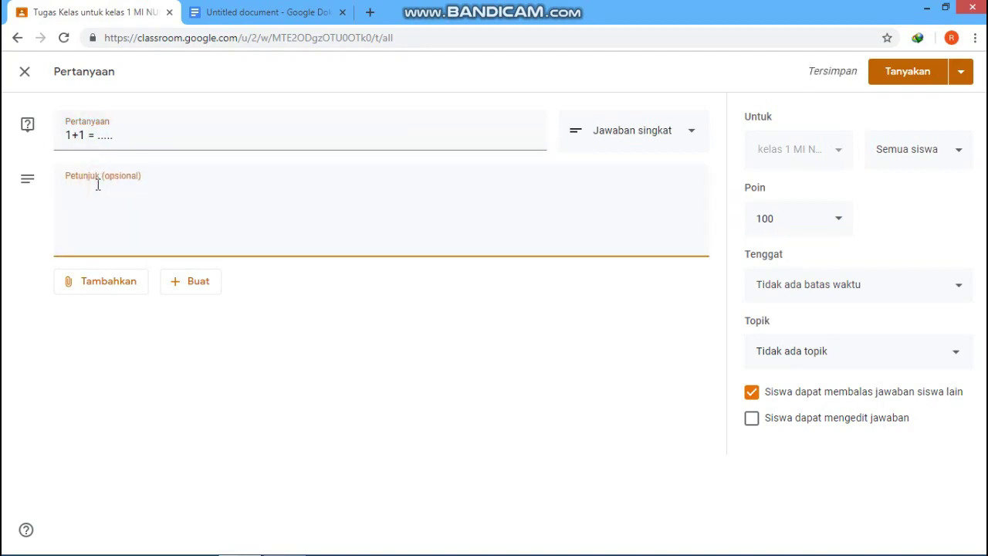
text(silahkan di jawab)
text(.)
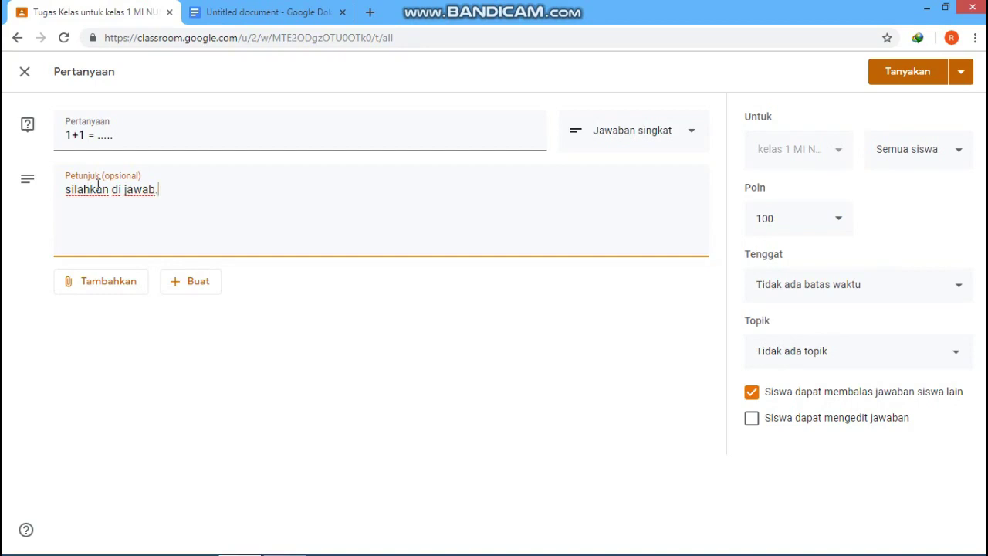
text(..)
click(895, 80)
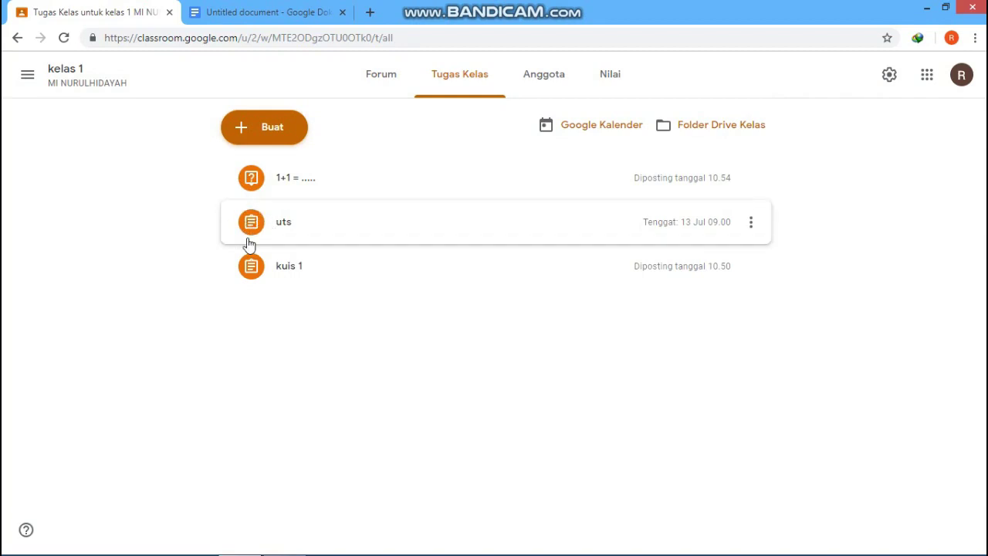
Step: Create a material titled 'bab 1' with the description 'bilangan cacah'
click(247, 129)
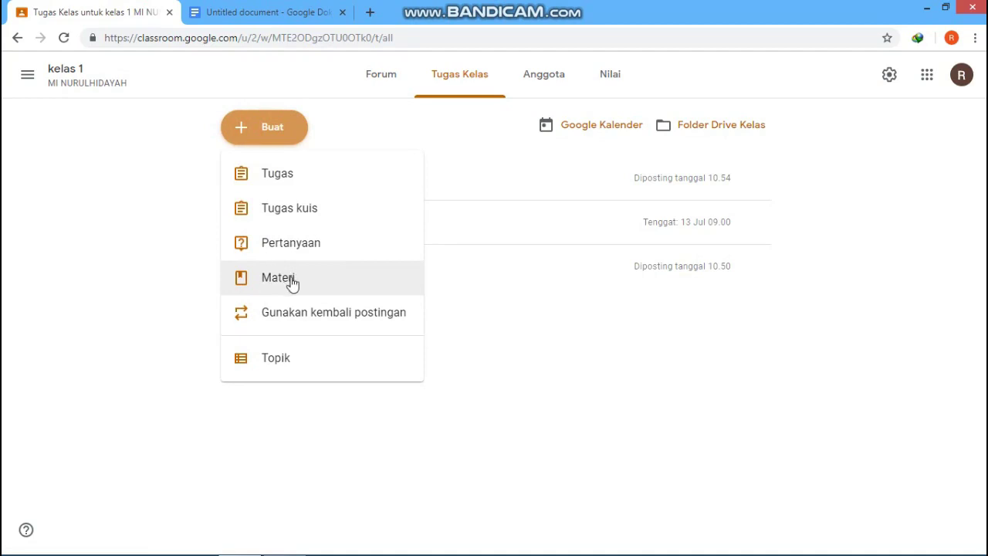
click(292, 281)
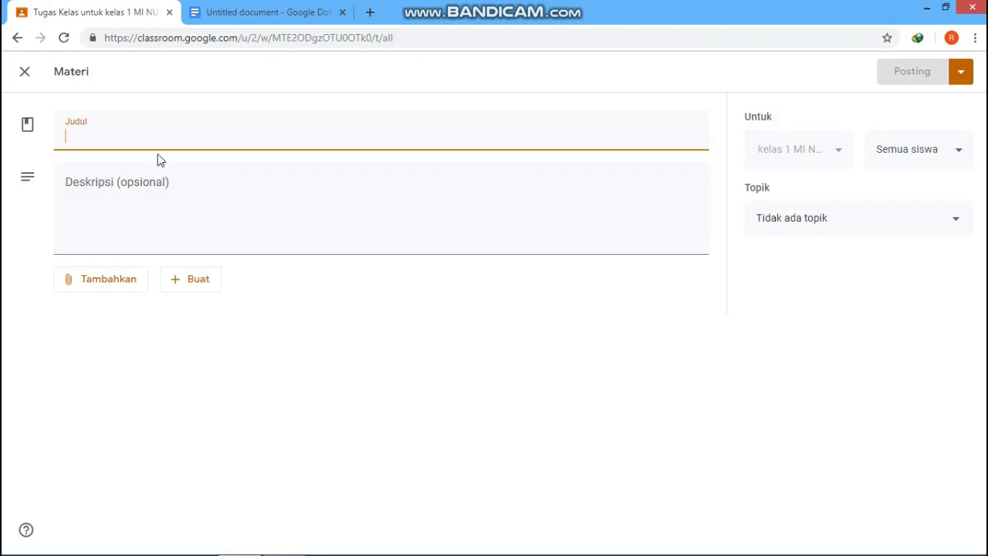
text(ba)
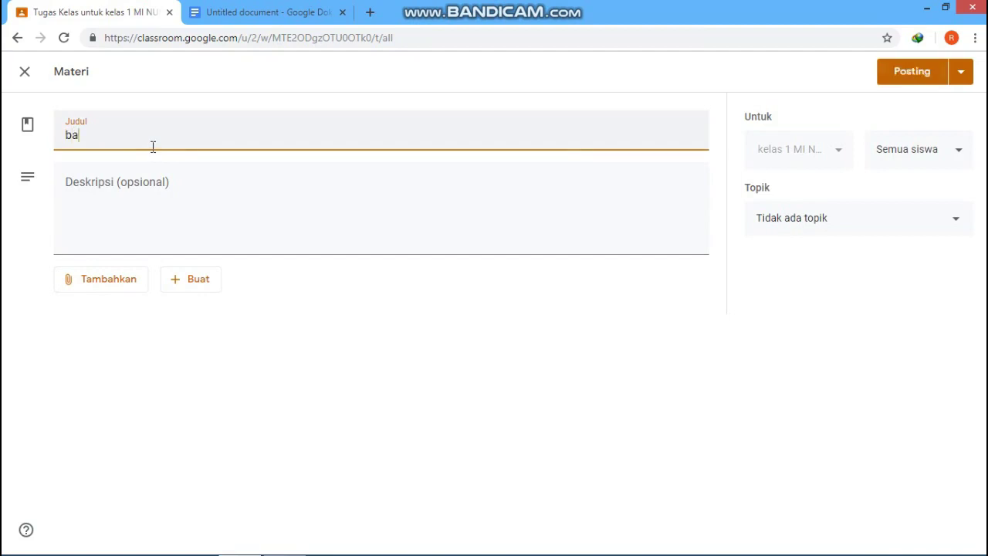
text(b 1)
click(101, 190)
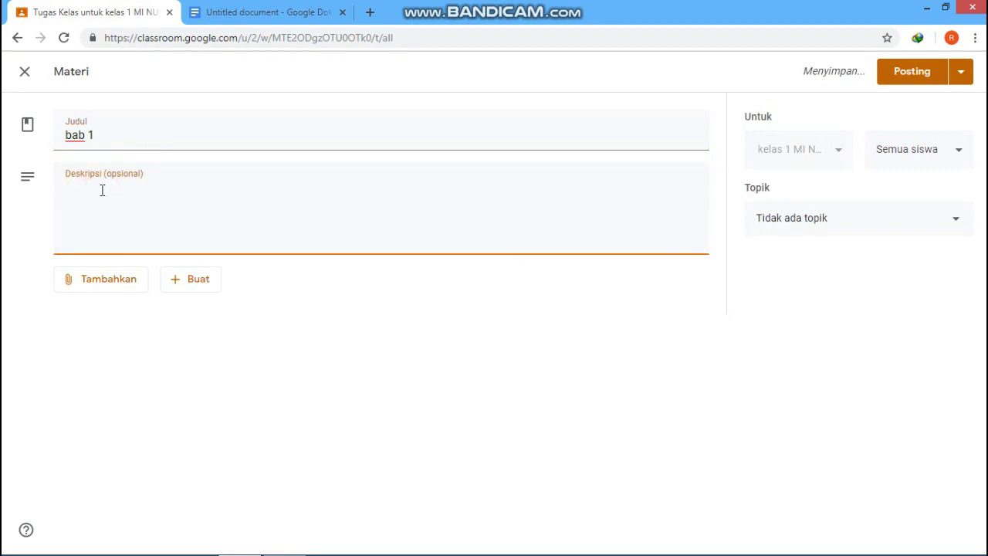
text(bilam)
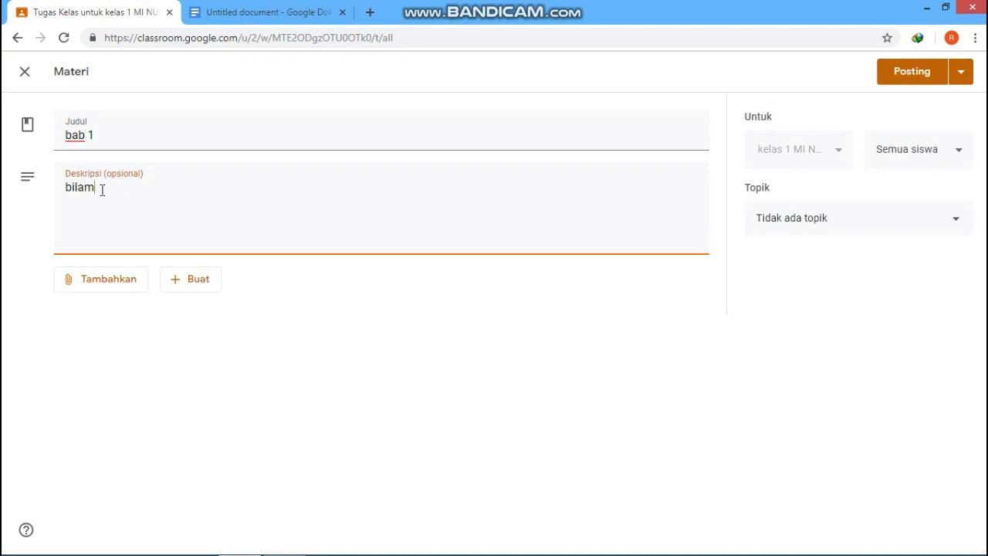
text(muan cacah)
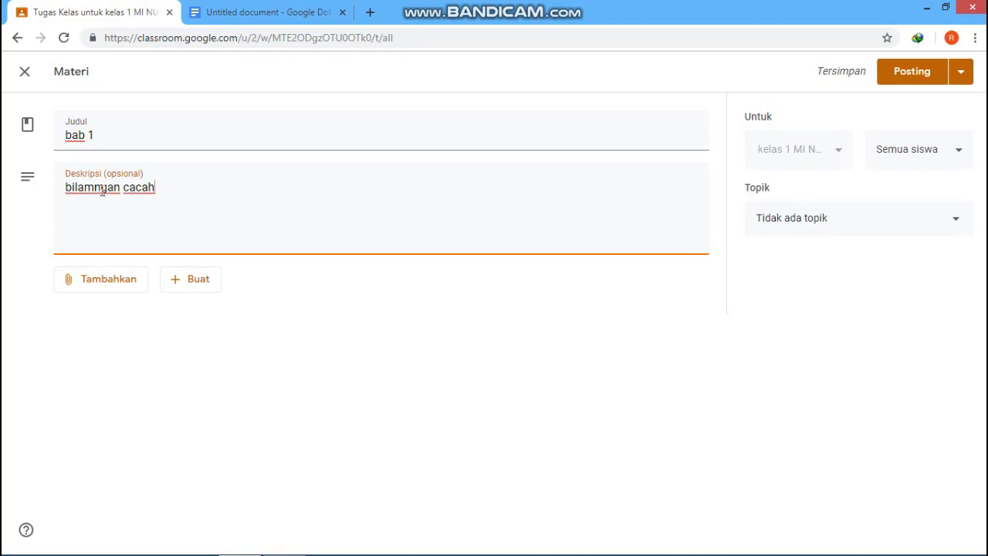
drag(105, 191, 86, 190)
text(ng)
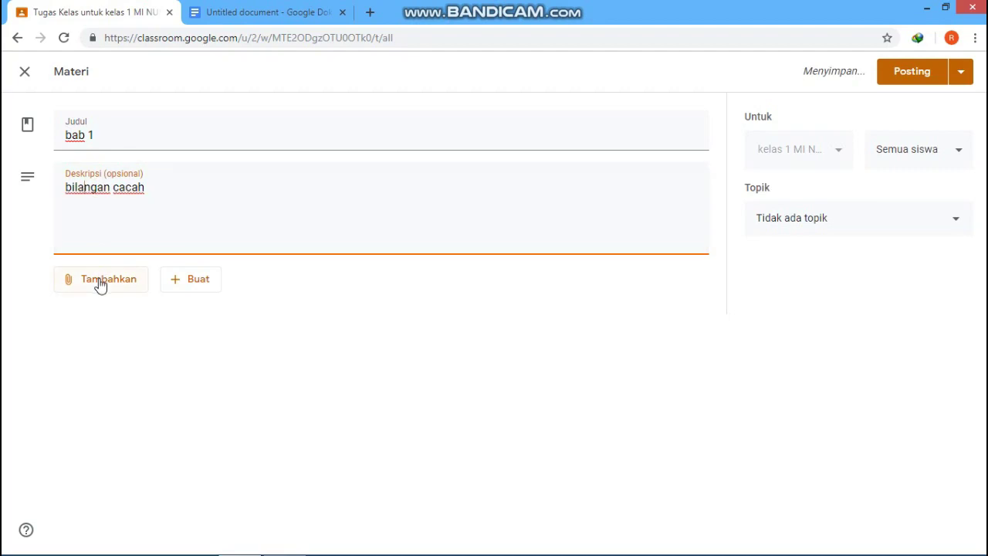
Step: Cancel the file attachment and post the bab 1 material without any file
click(98, 280)
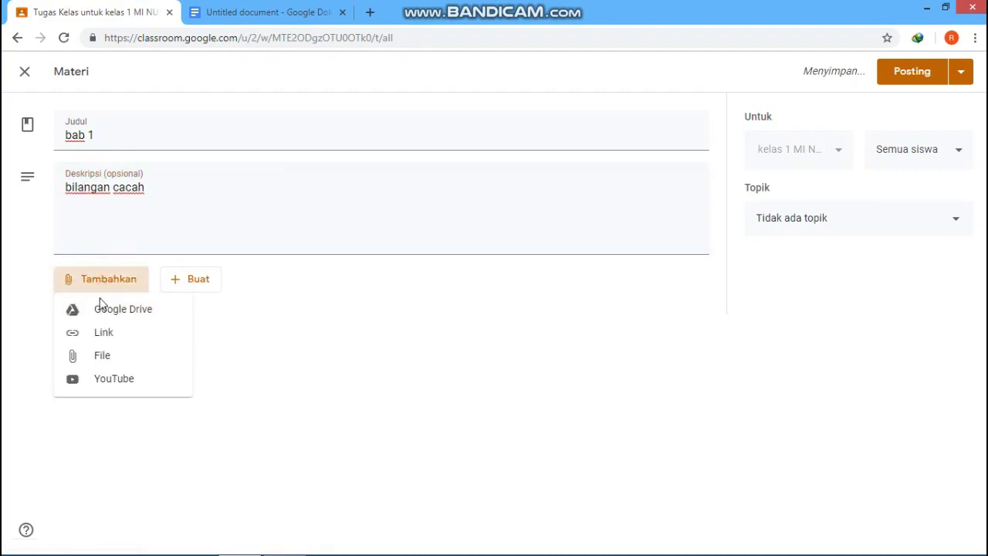
click(108, 357)
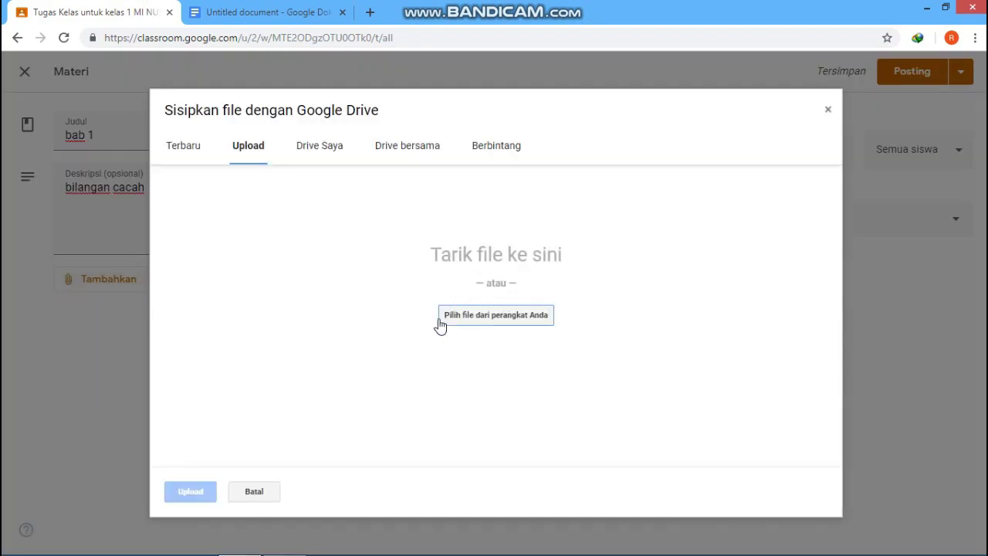
click(826, 112)
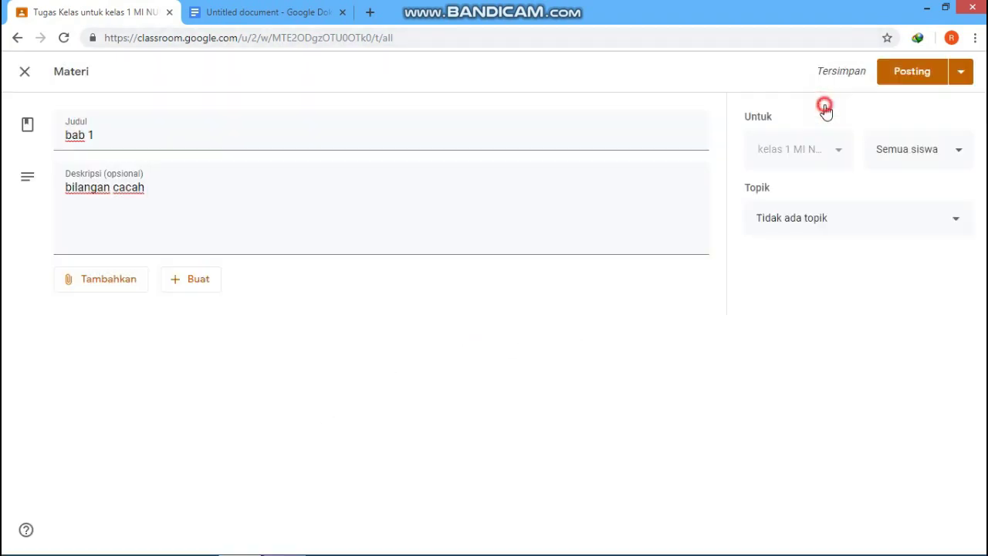
click(911, 72)
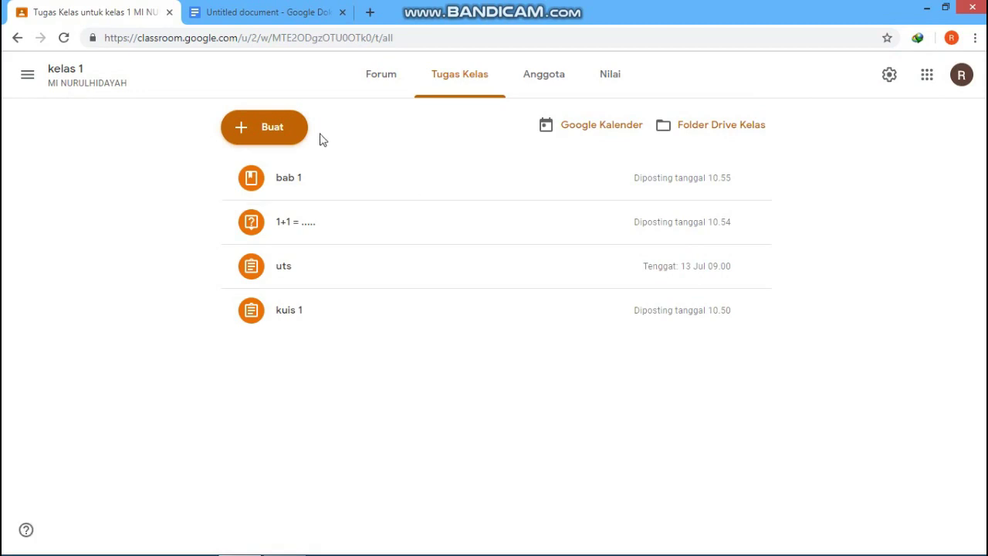
Step: Dismiss the reuse-post class picker and view kelas 1's Anggota page with one teacher
click(242, 132)
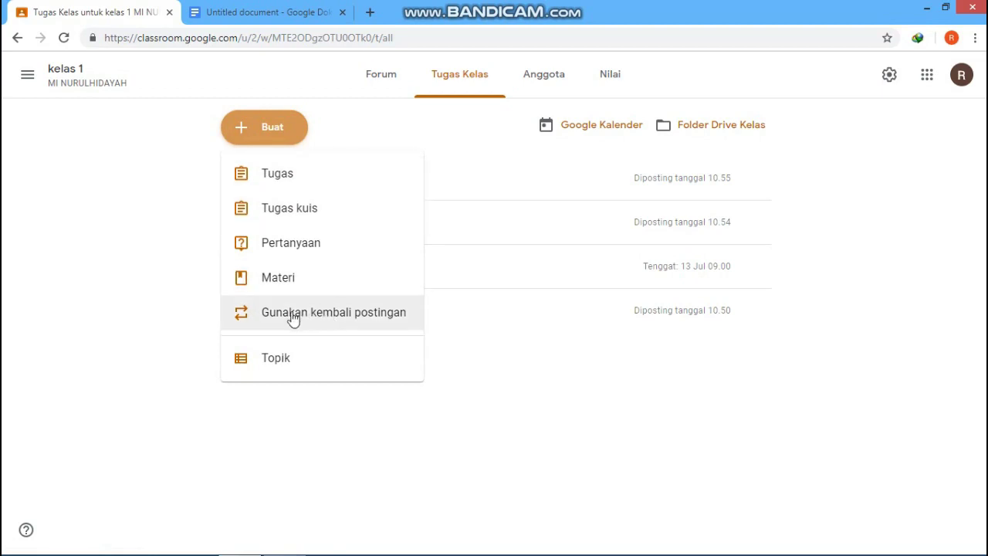
click(370, 316)
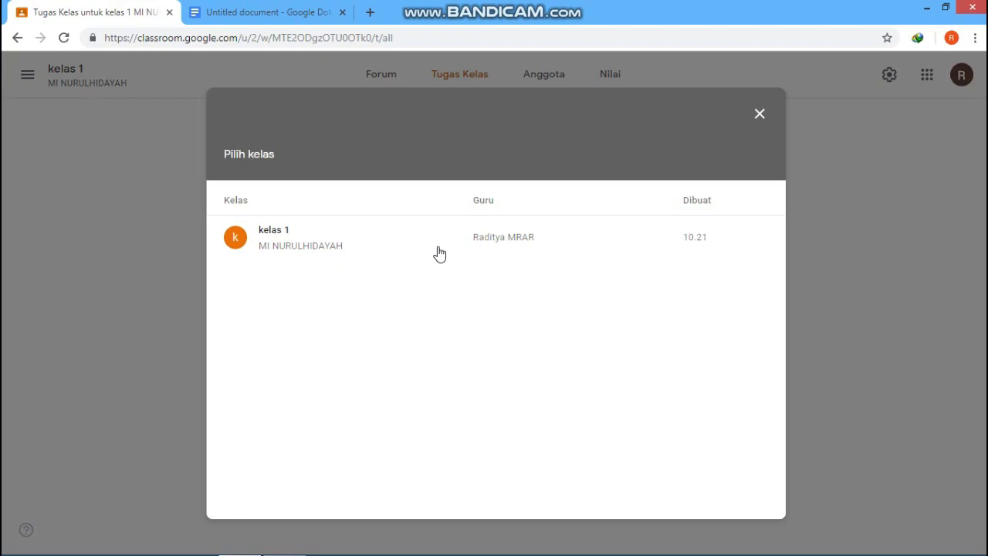
click(757, 115)
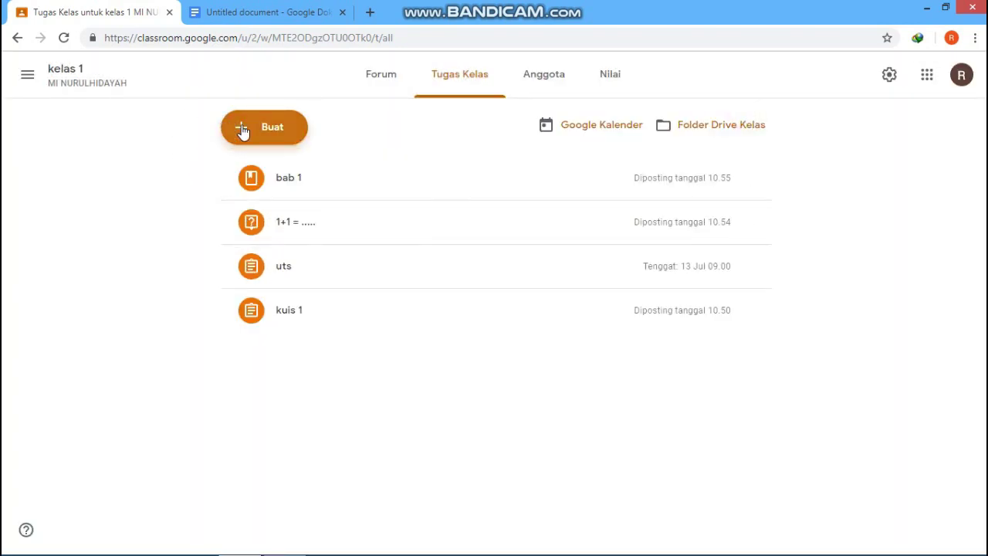
click(242, 131)
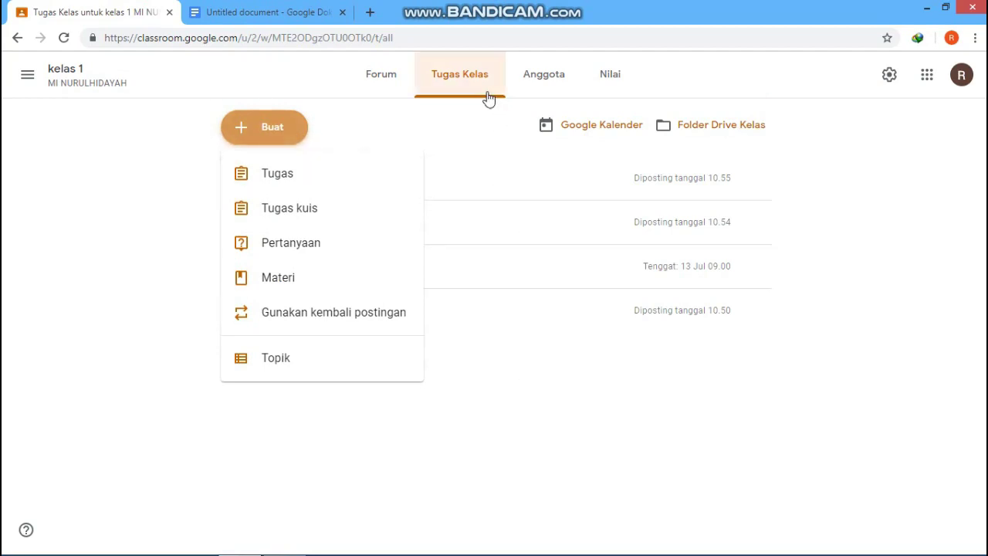
click(539, 91)
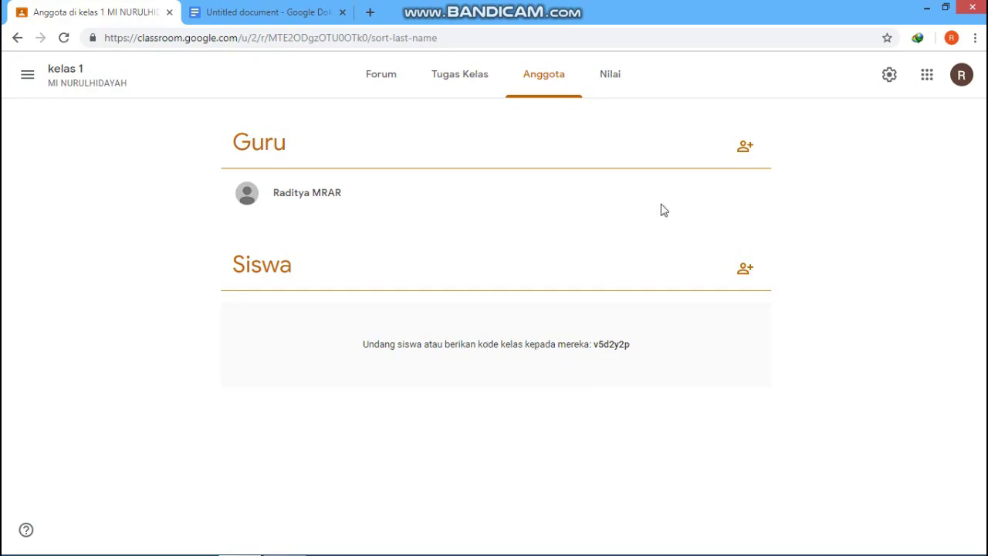
Step: View kelas 1's empty Nilai gradebook after dismissing the grading setup tip
click(608, 88)
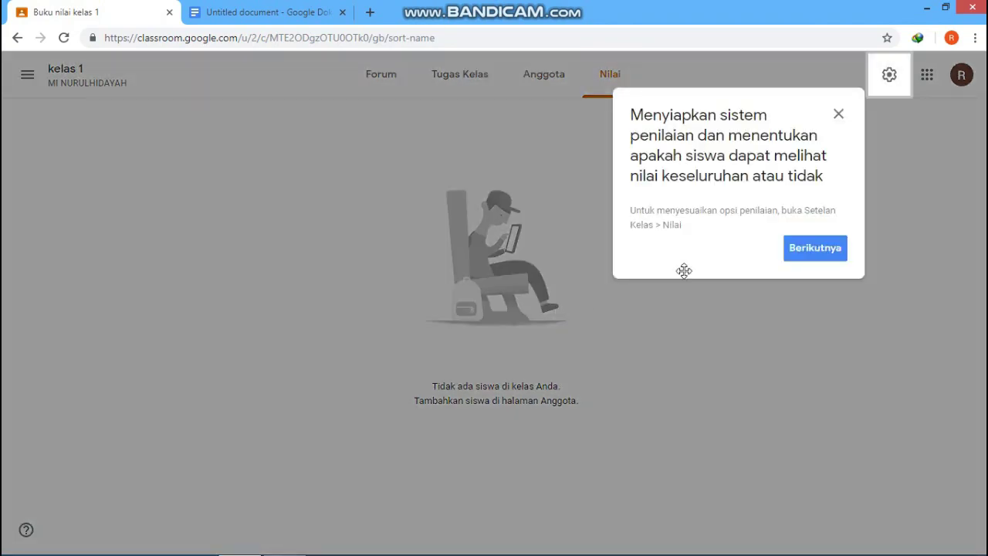
click(815, 248)
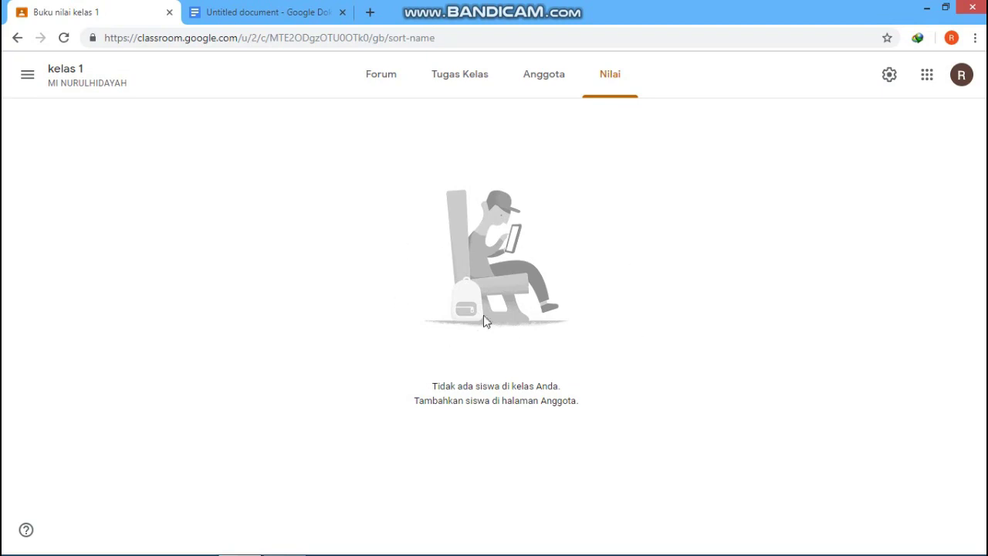
mouse_move(595, 552)
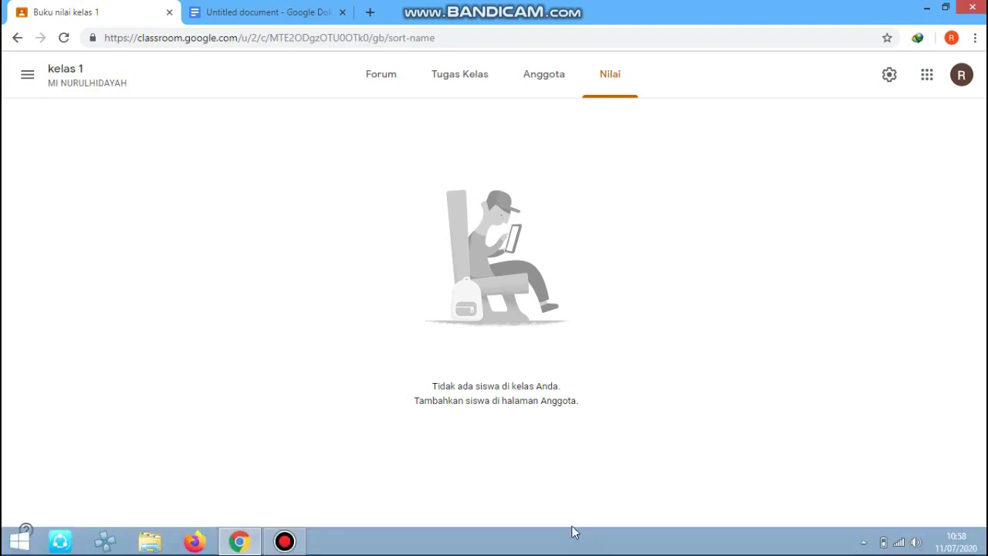